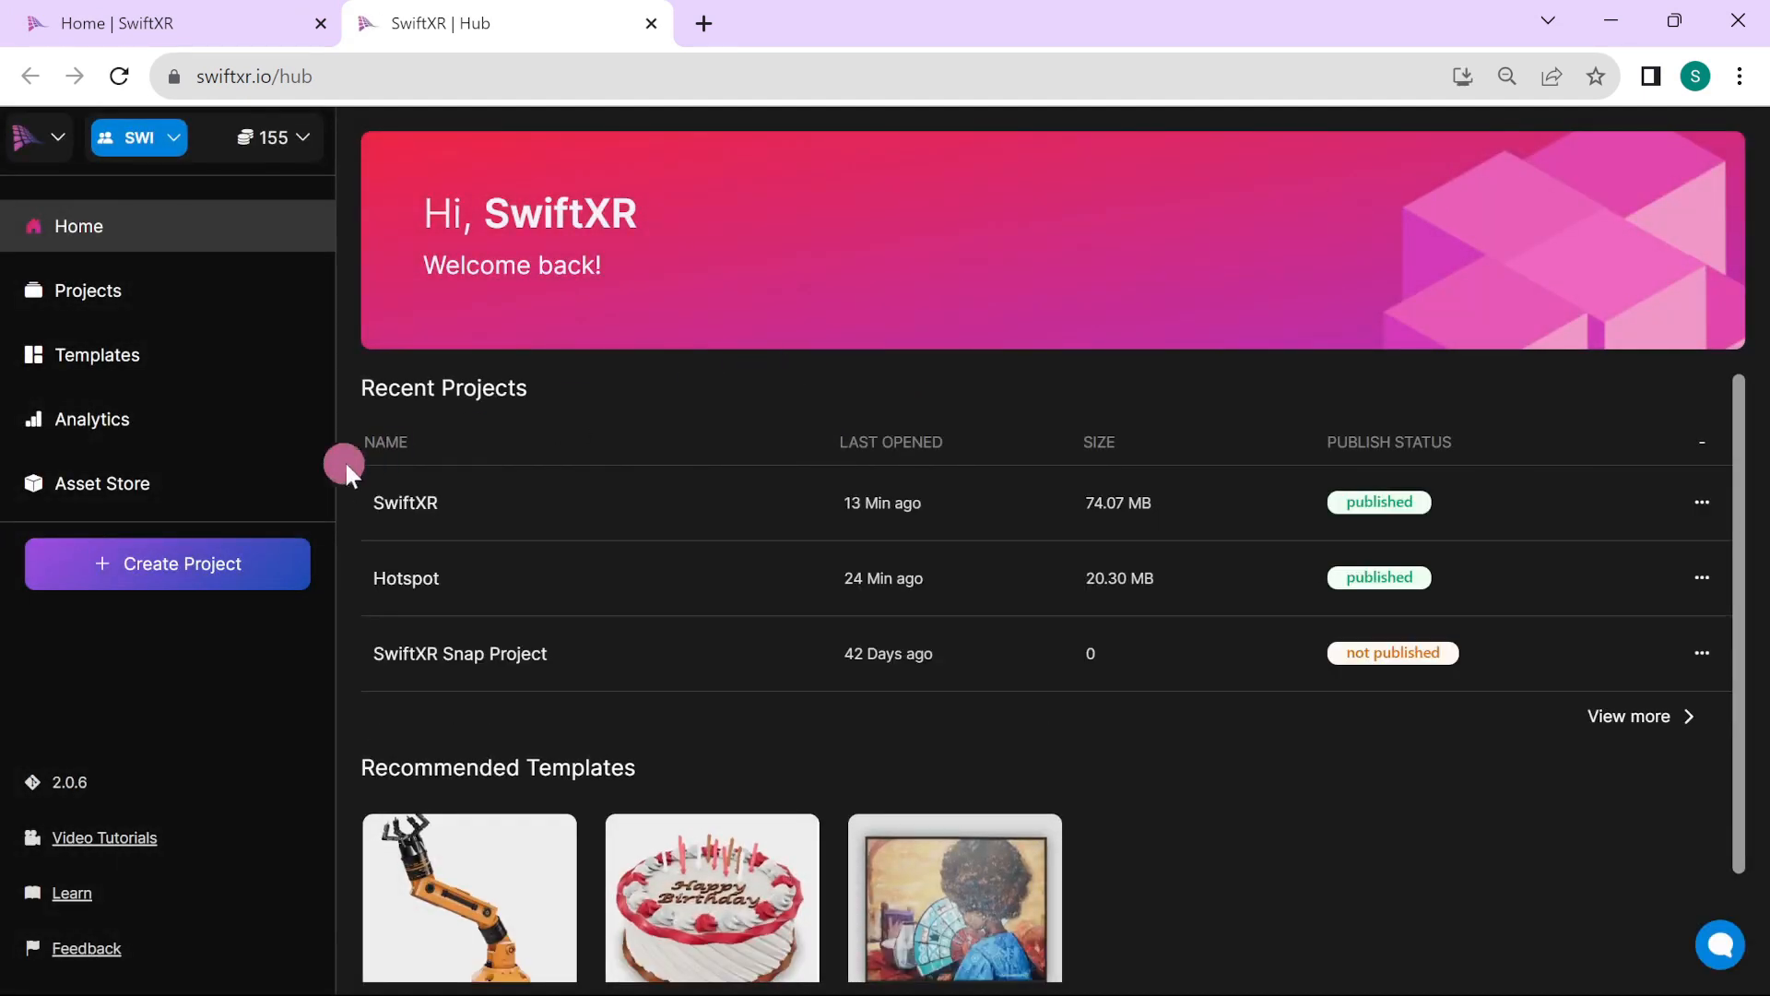
# - Create a new SwiftXR project named Framer, replacing the default name
pyautogui.click(182, 563)
pyautogui.moveTo(982, 280); pyautogui.dragTo(644, 270)
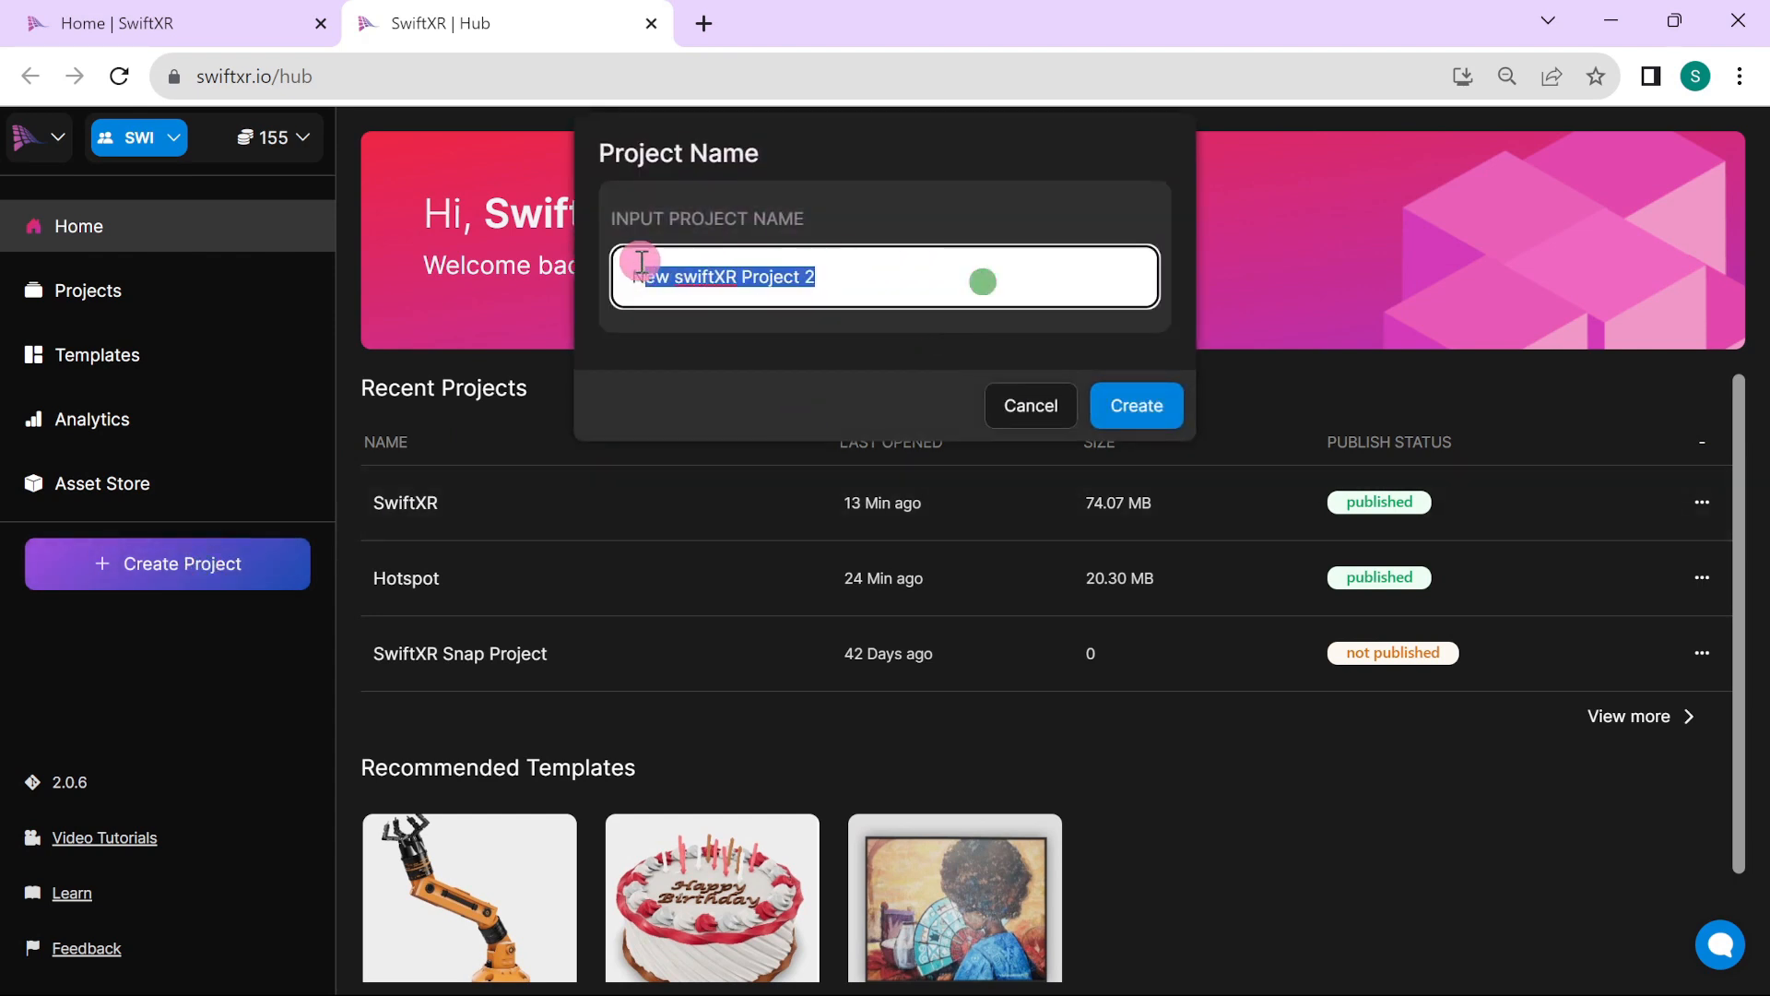
pyautogui.write('Fram')
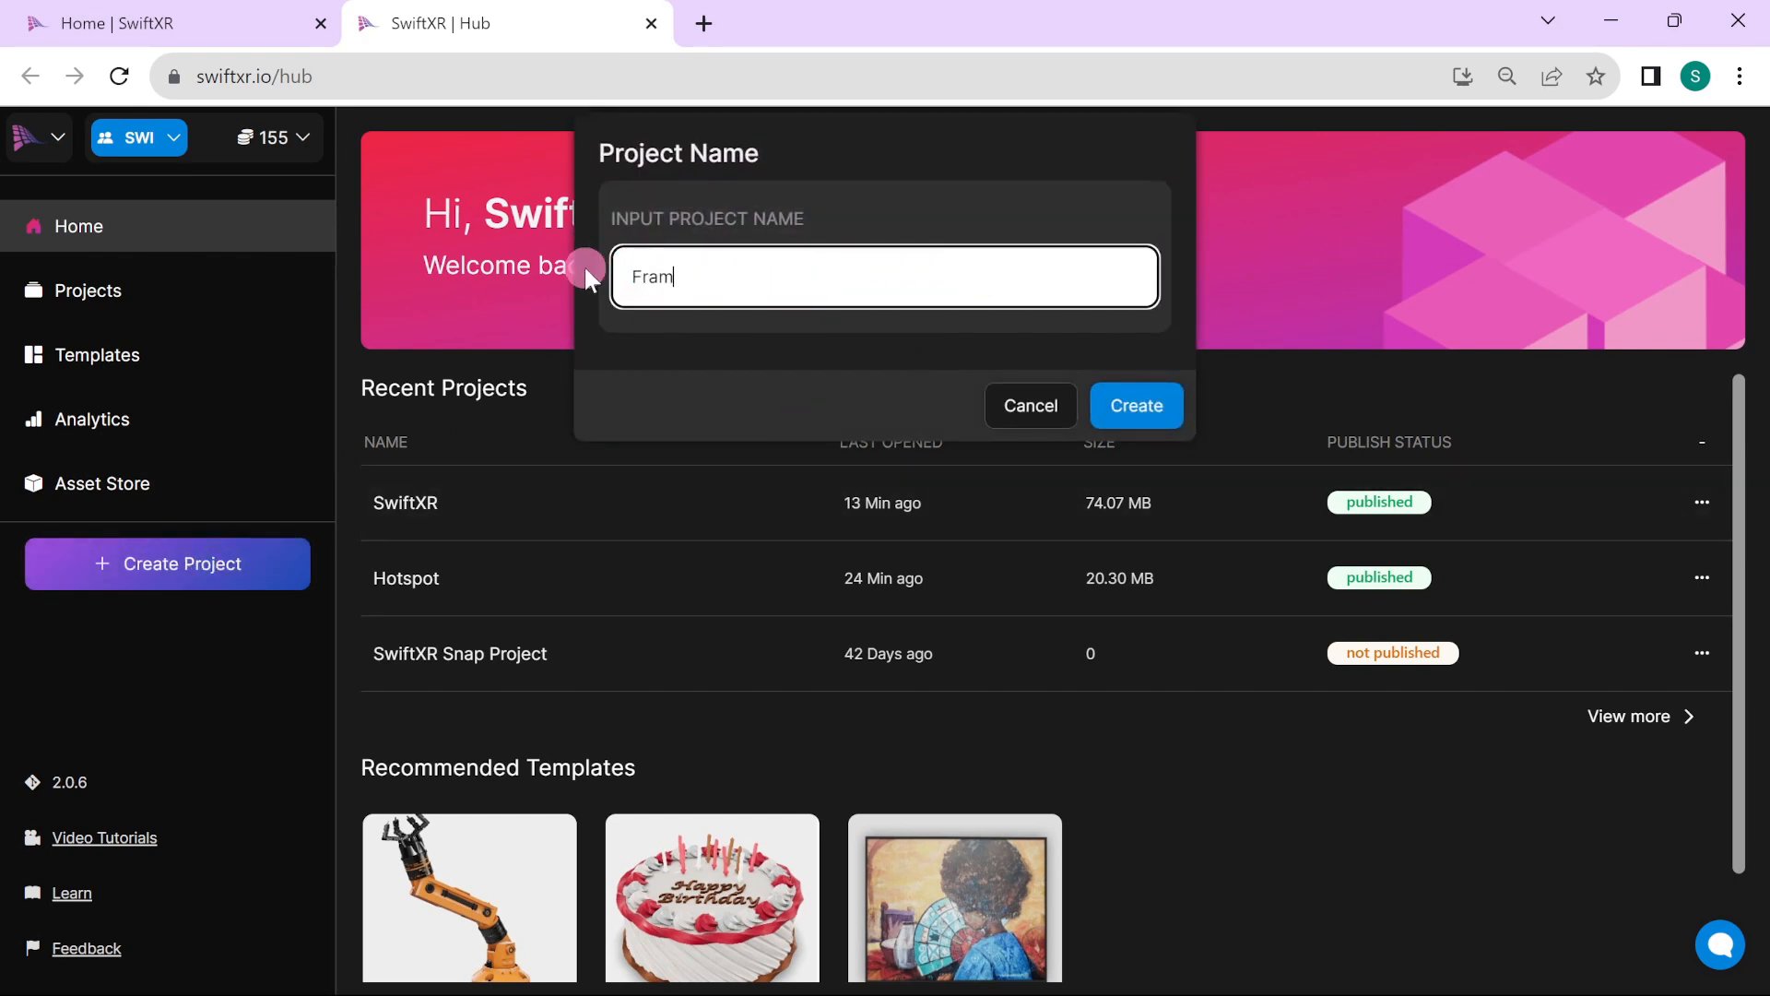
pyautogui.write('er')
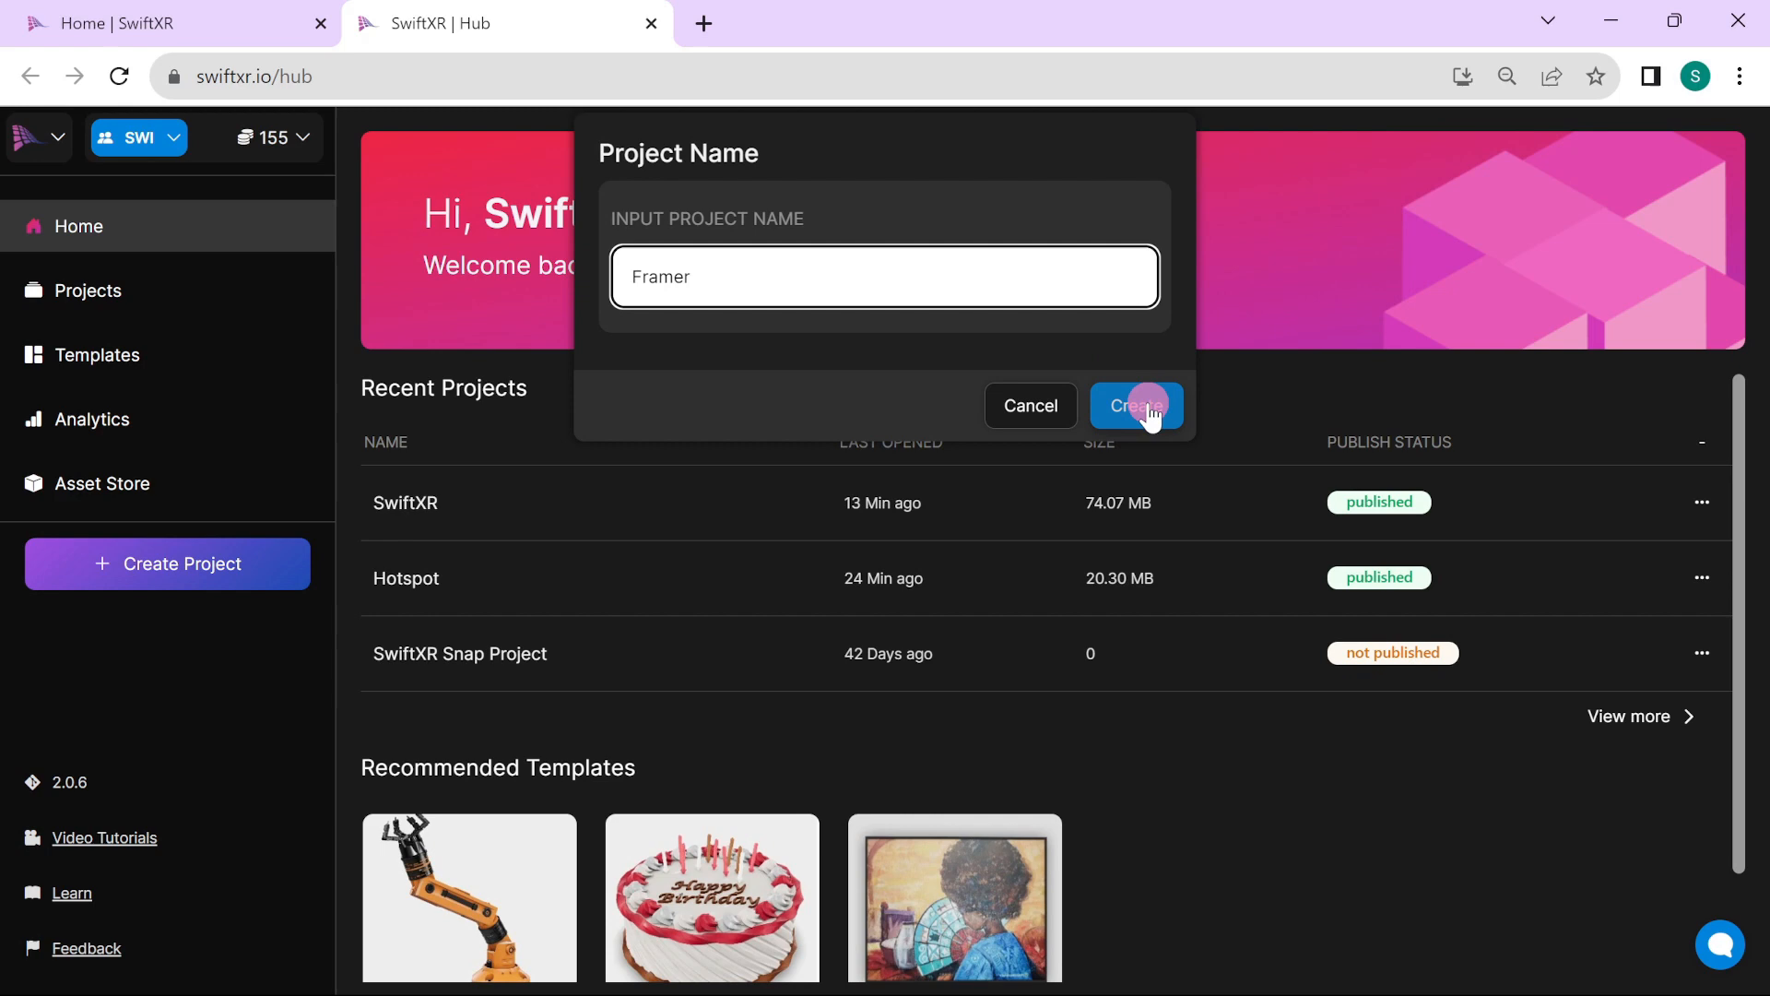
pyautogui.click(1148, 408)
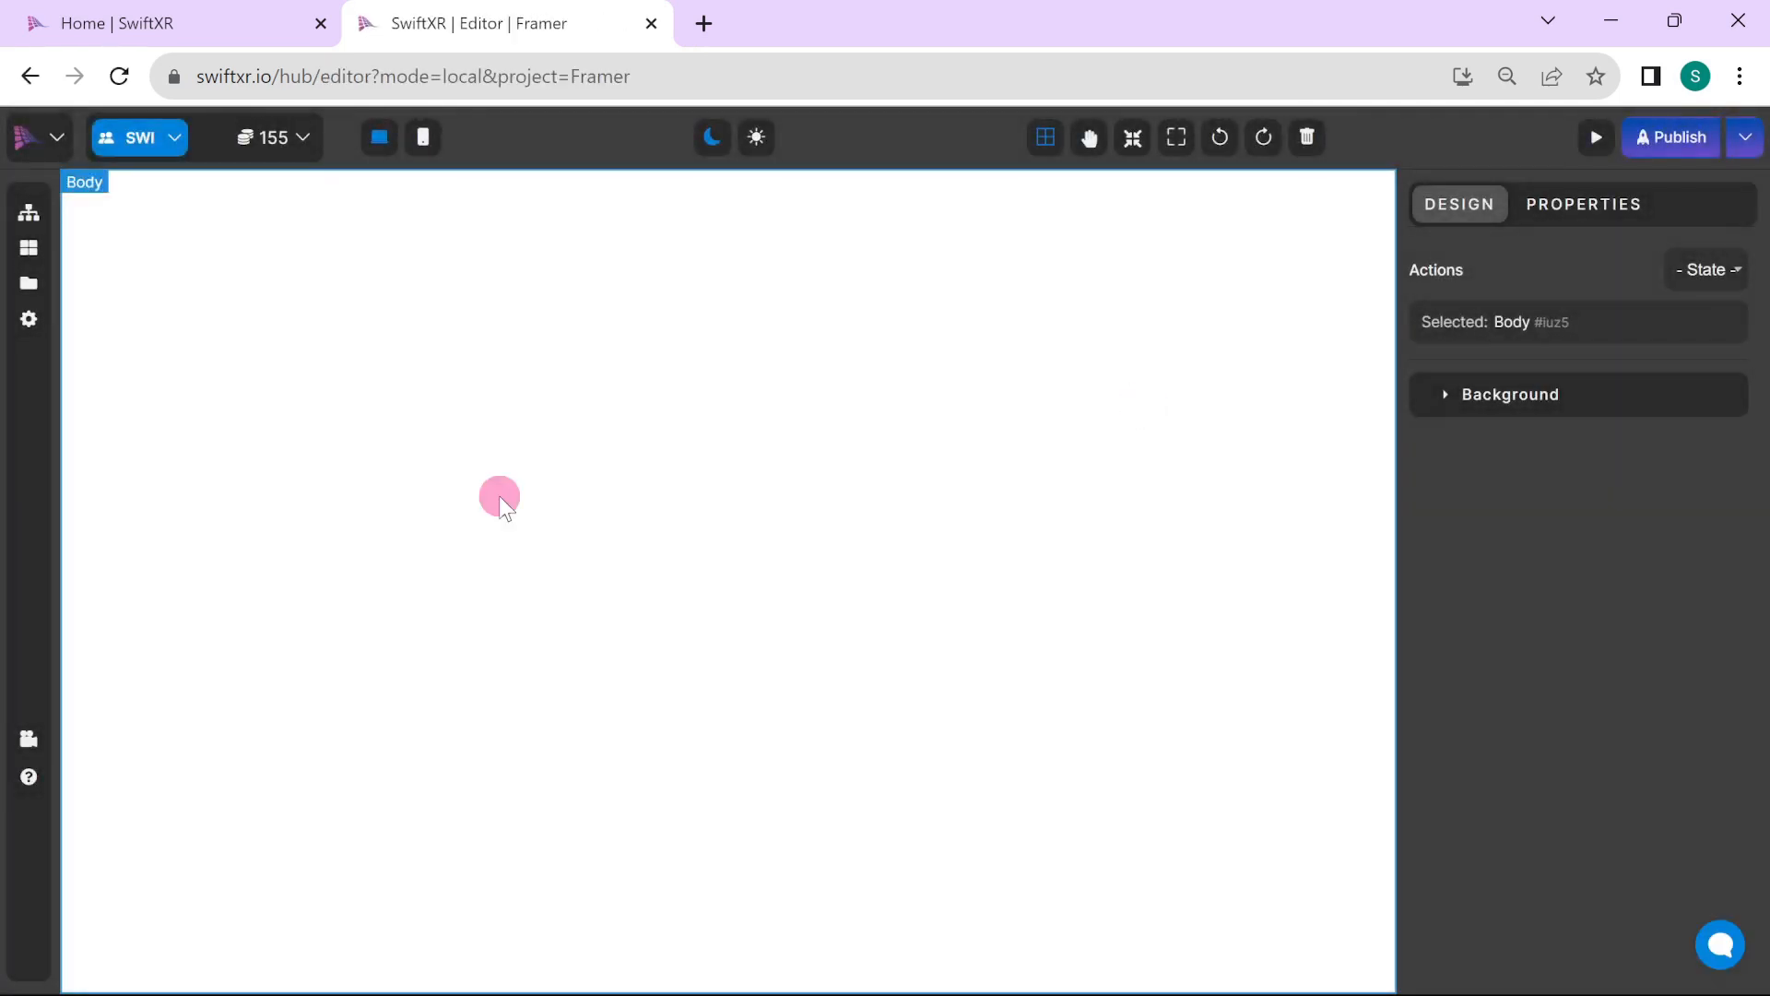
# - Add an AR Model Viewer from the 3D components and show its properties
pyautogui.click(28, 256)
pyautogui.click(189, 322)
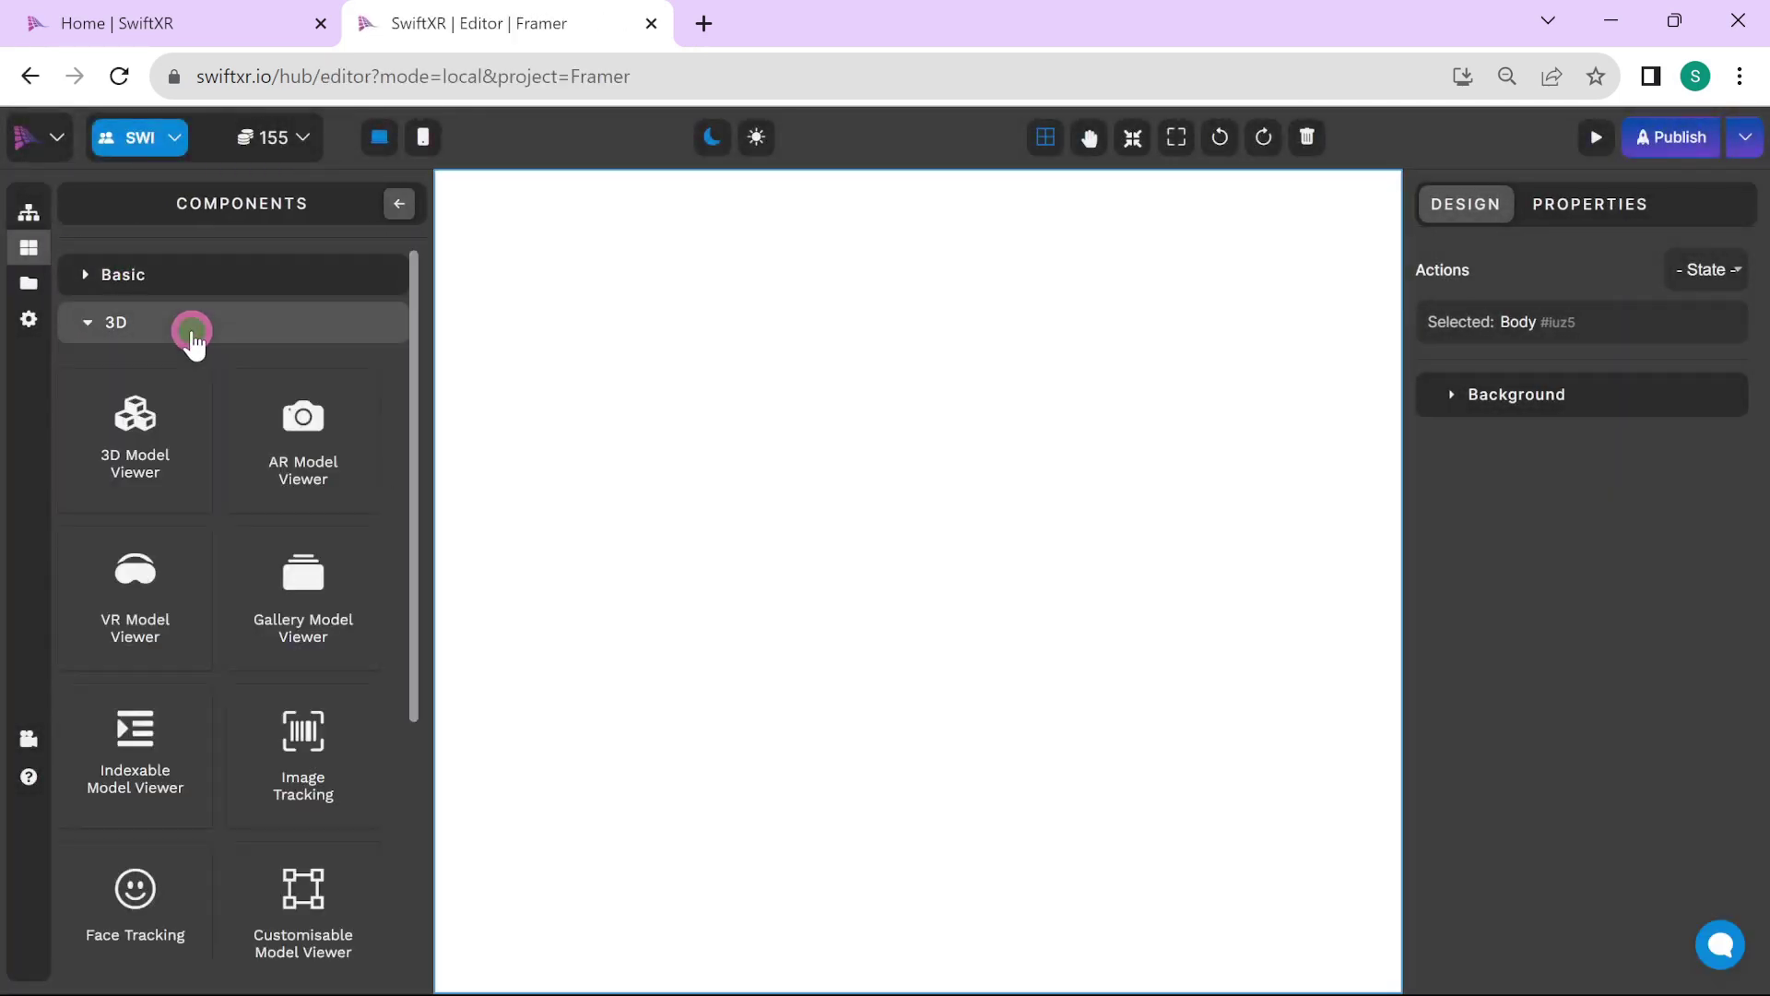
pyautogui.click(302, 441)
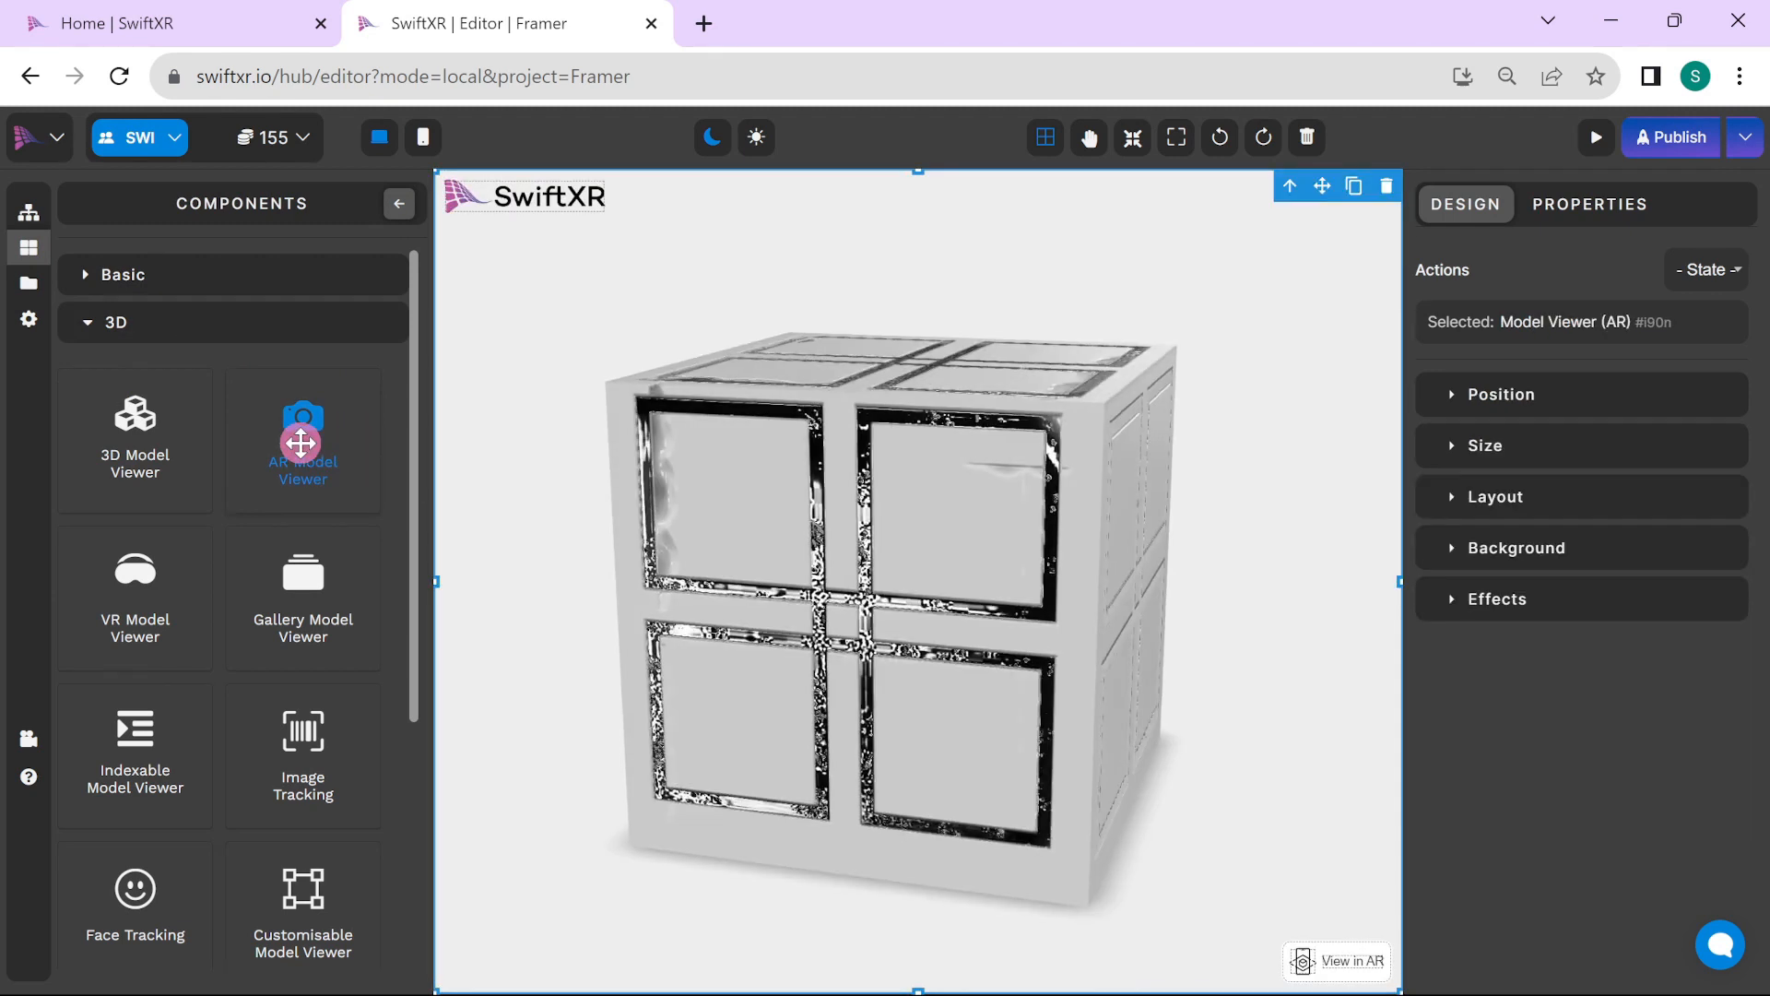
pyautogui.click(1610, 211)
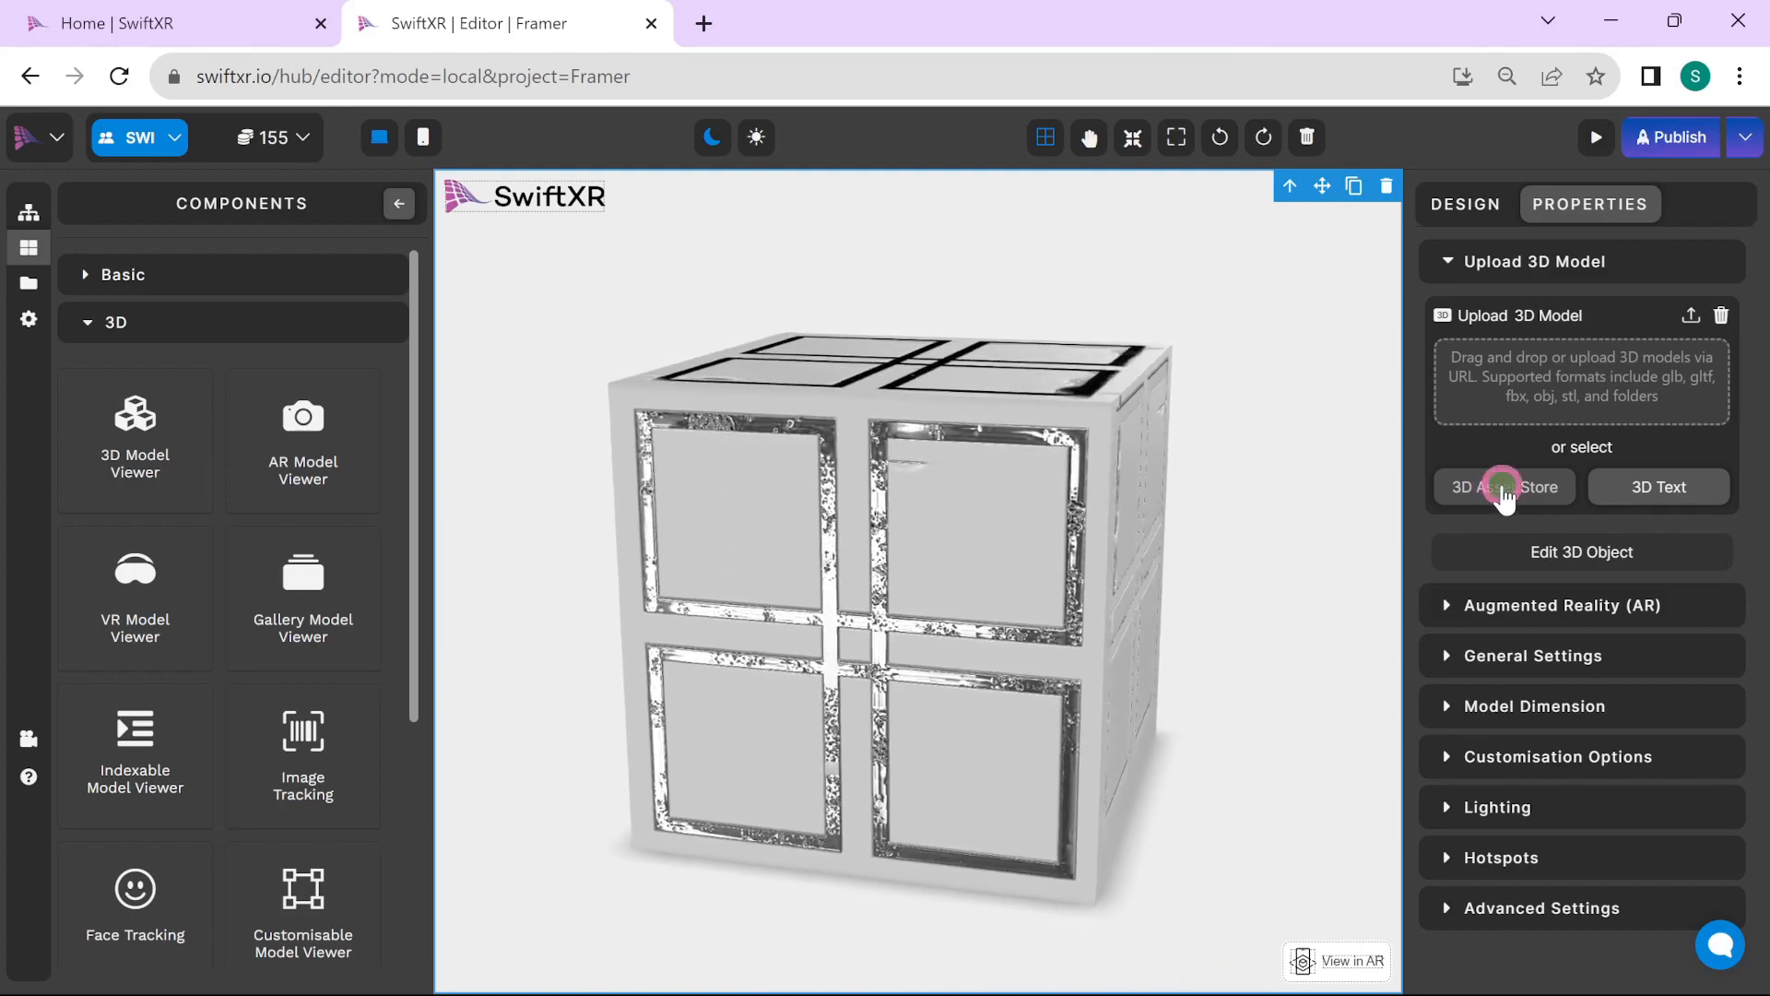
# - Search the 3D Asset Store for 'car' and download the Cartoon Car into the viewer
pyautogui.click(1506, 487)
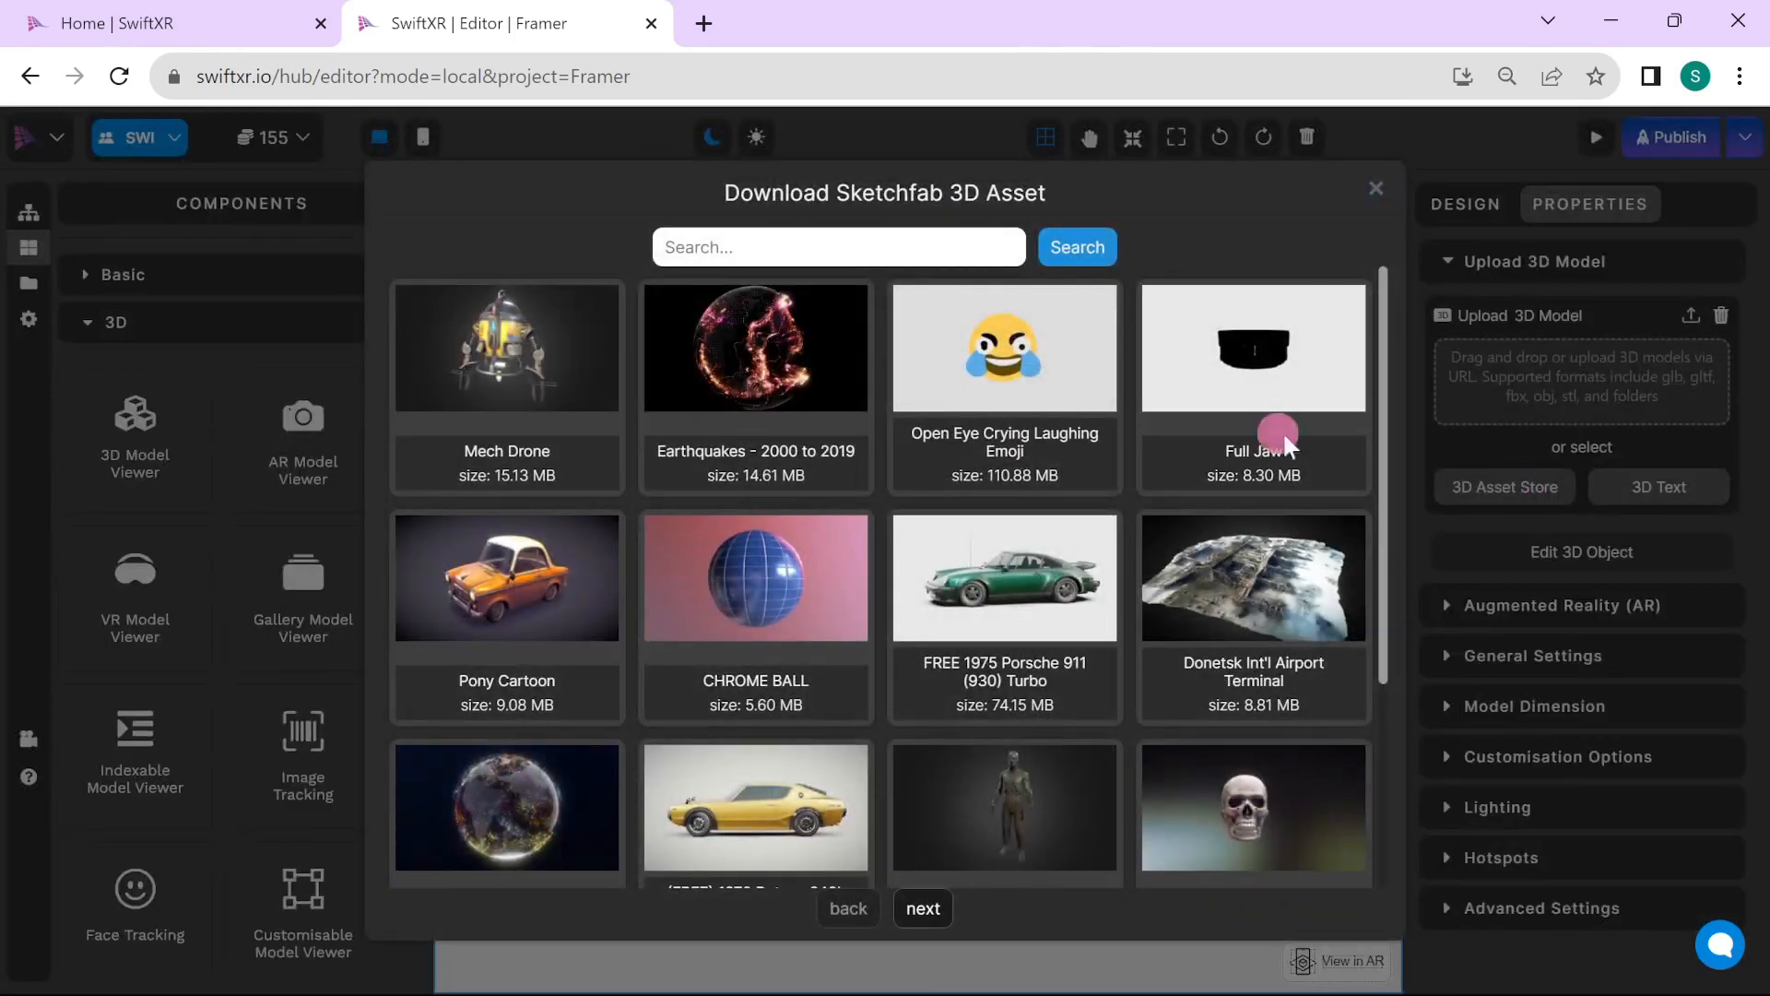
pyautogui.click(786, 247)
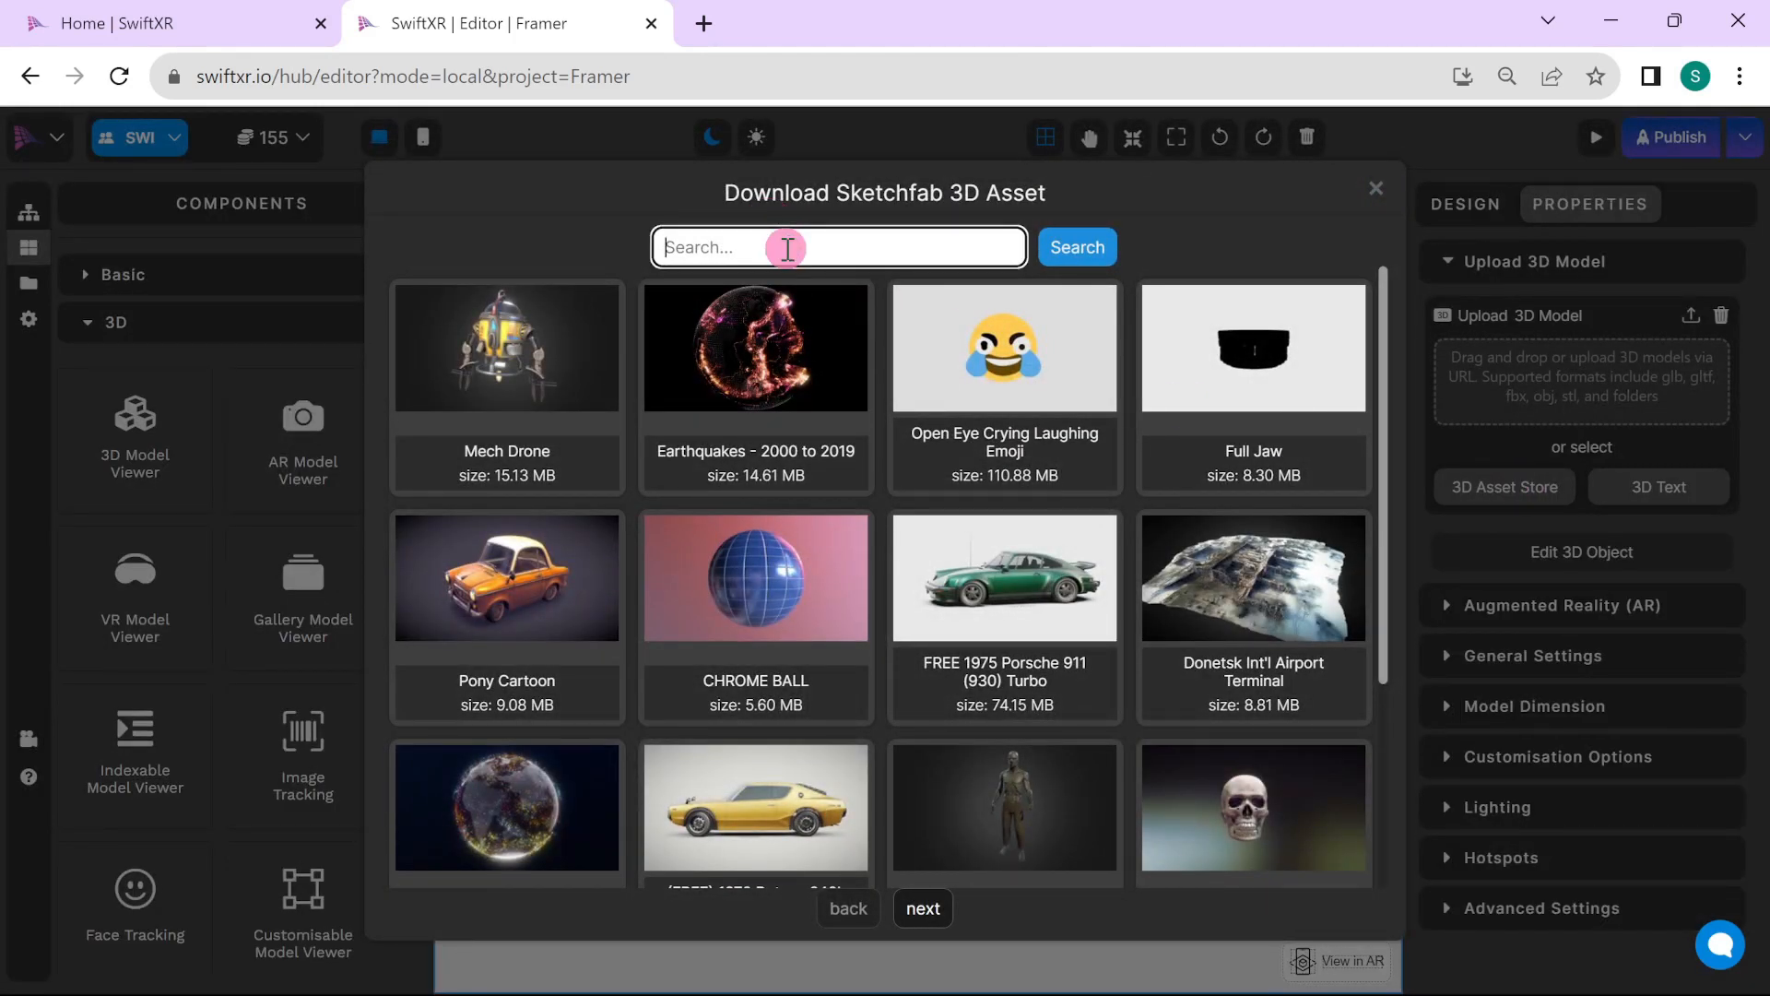
pyautogui.write('car')
pyautogui.press('Return')
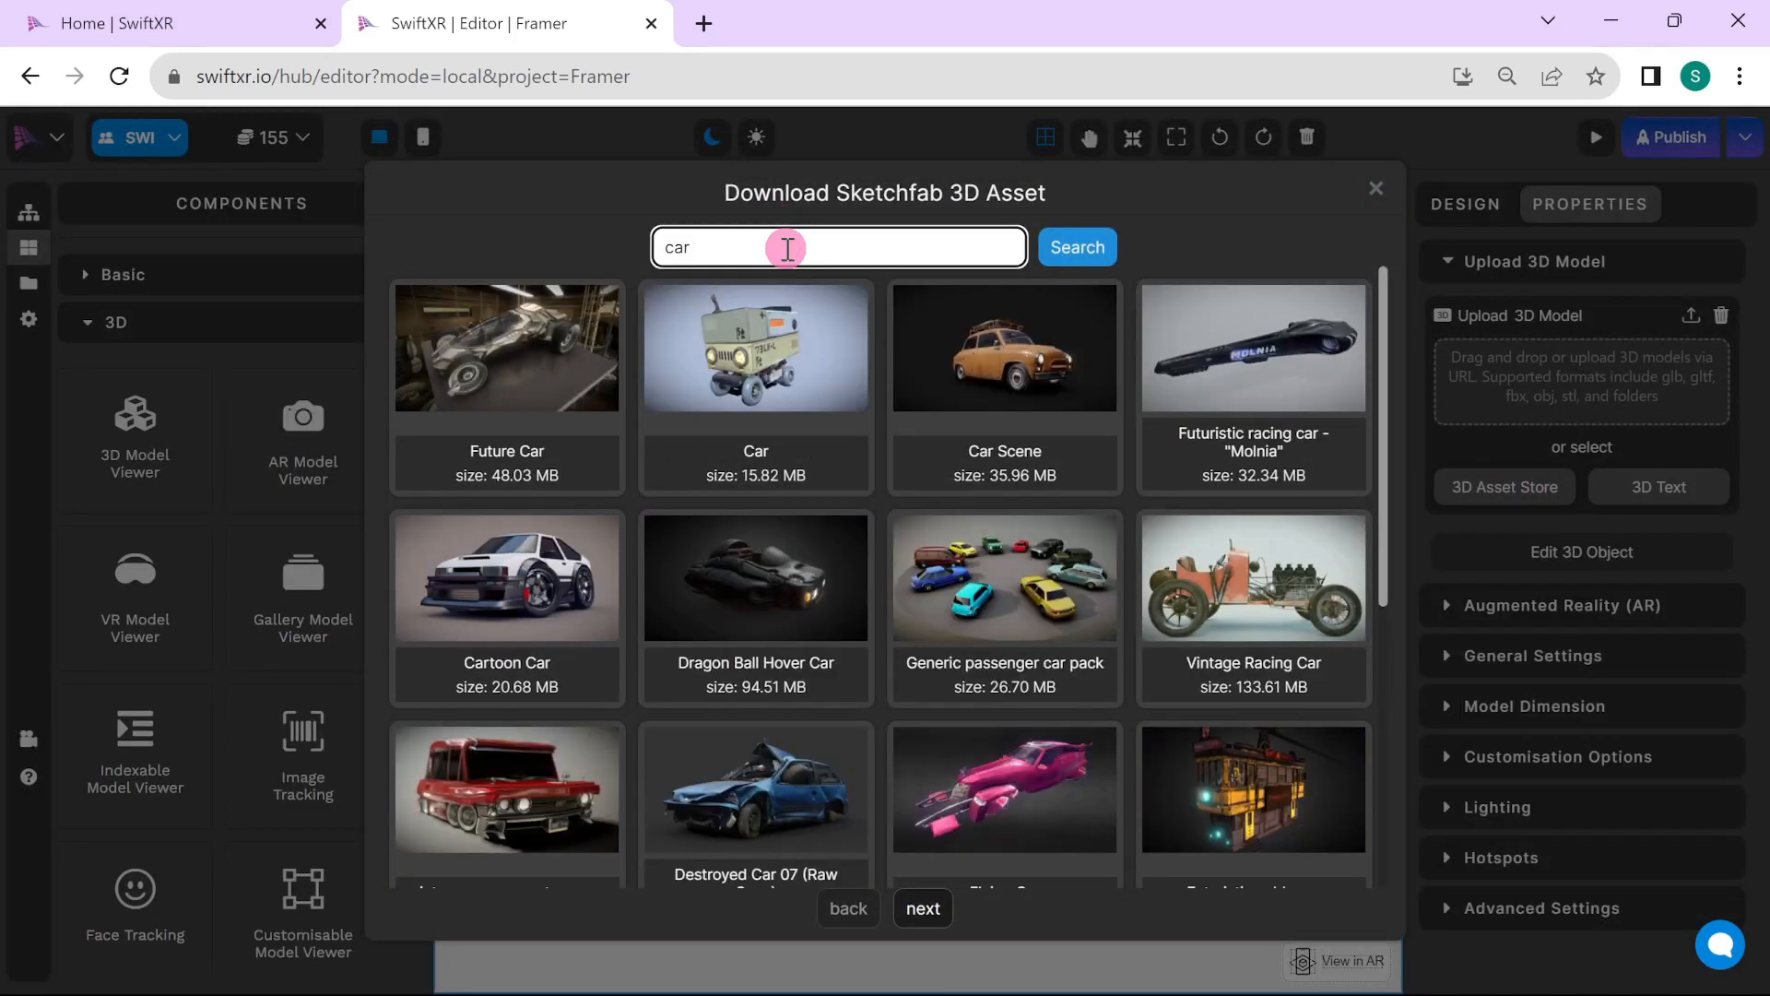
pyautogui.click(485, 597)
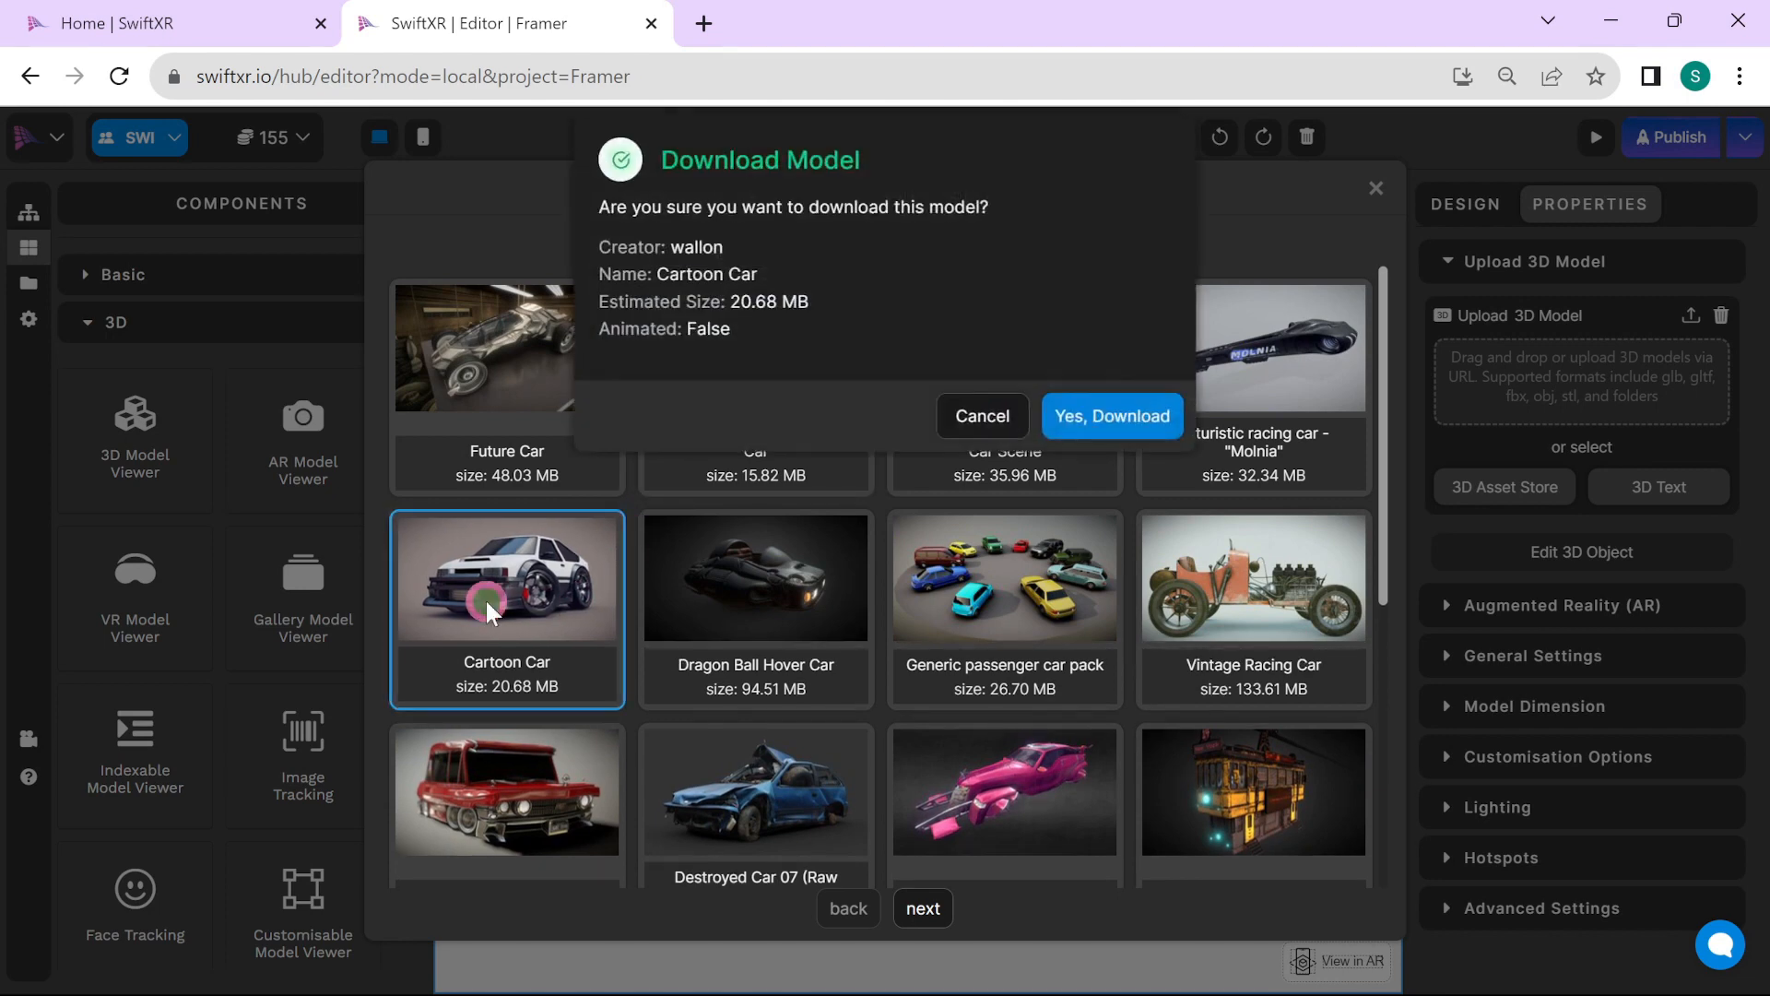
pyautogui.click(1093, 415)
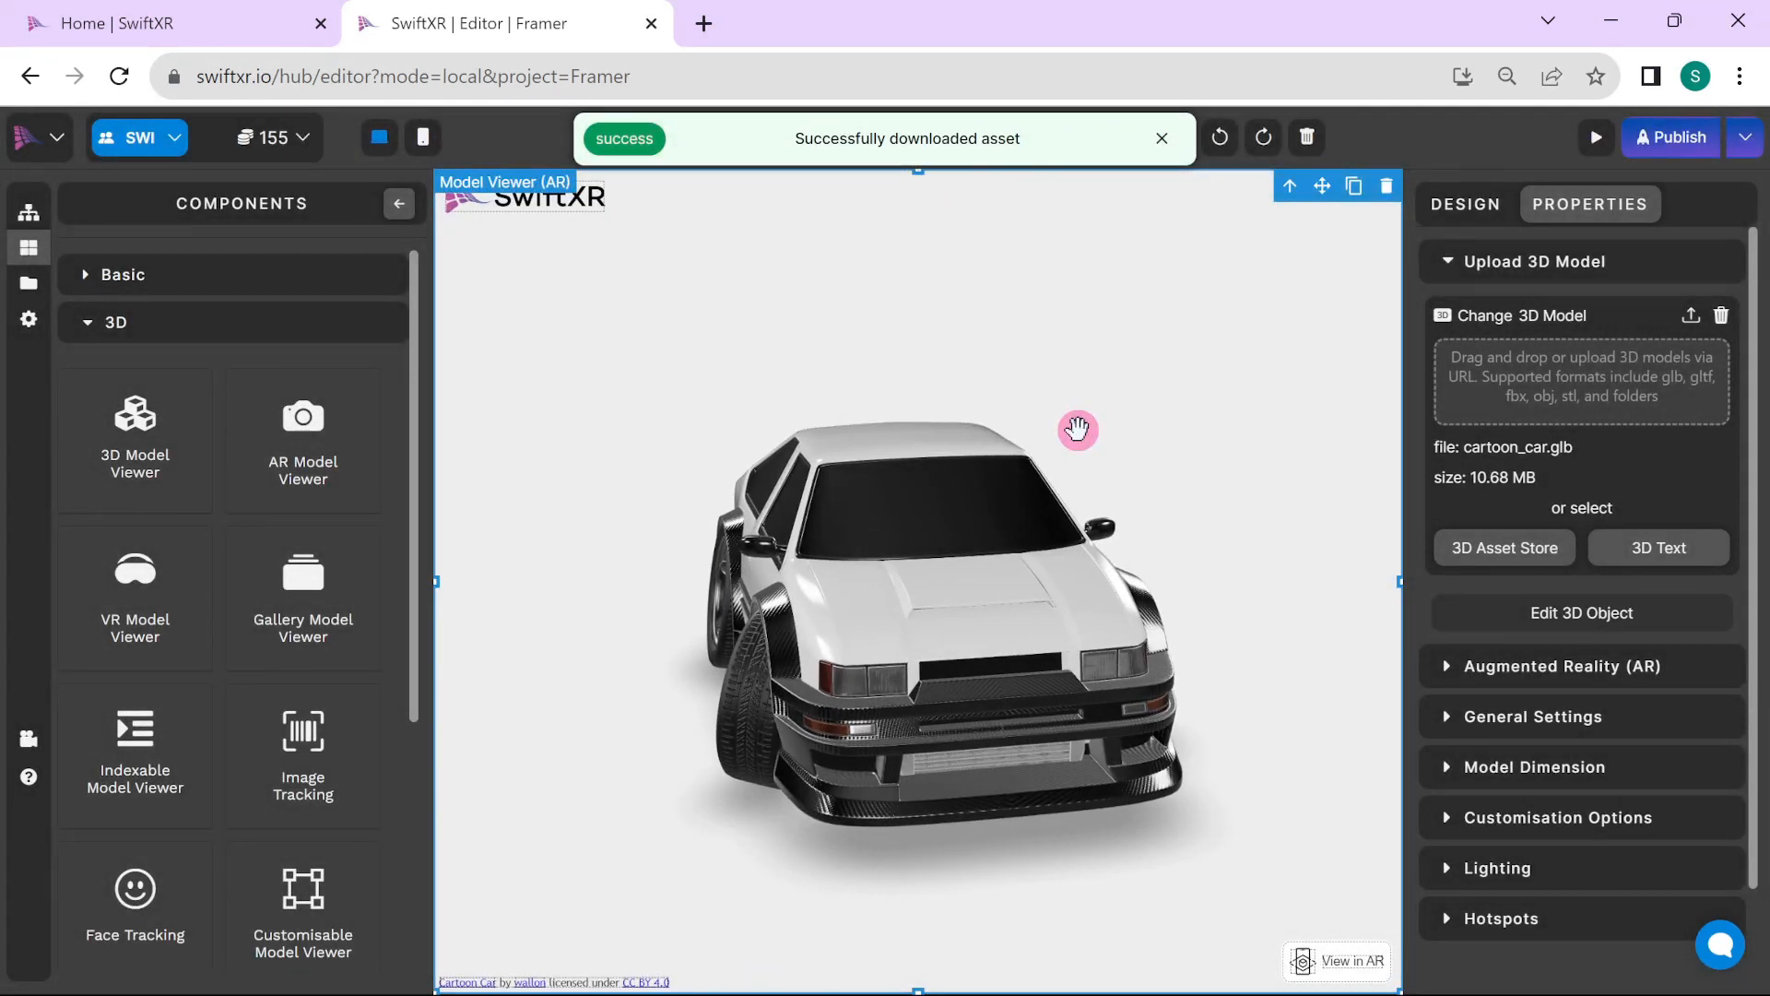
pyautogui.moveTo(1168, 533); pyautogui.dragTo(1081, 534)
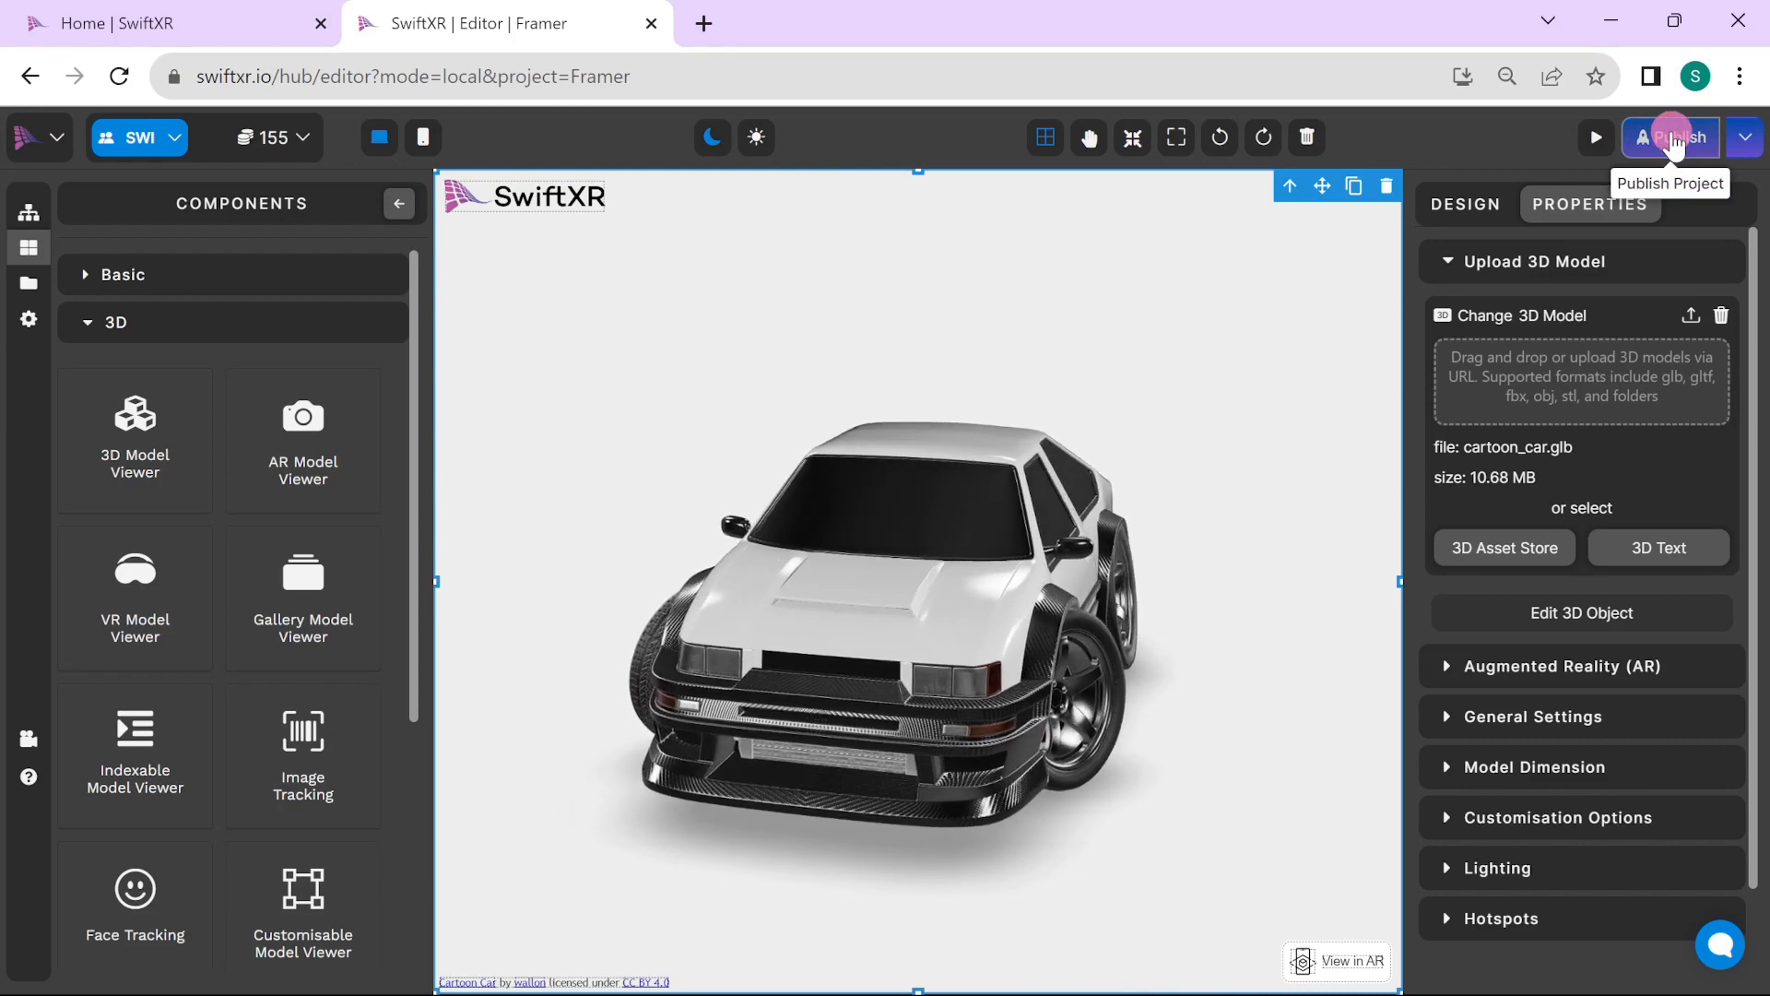
# - Publish the project at coherent-scaffold.swiftxr.app, spending 25 credits
pyautogui.click(1669, 136)
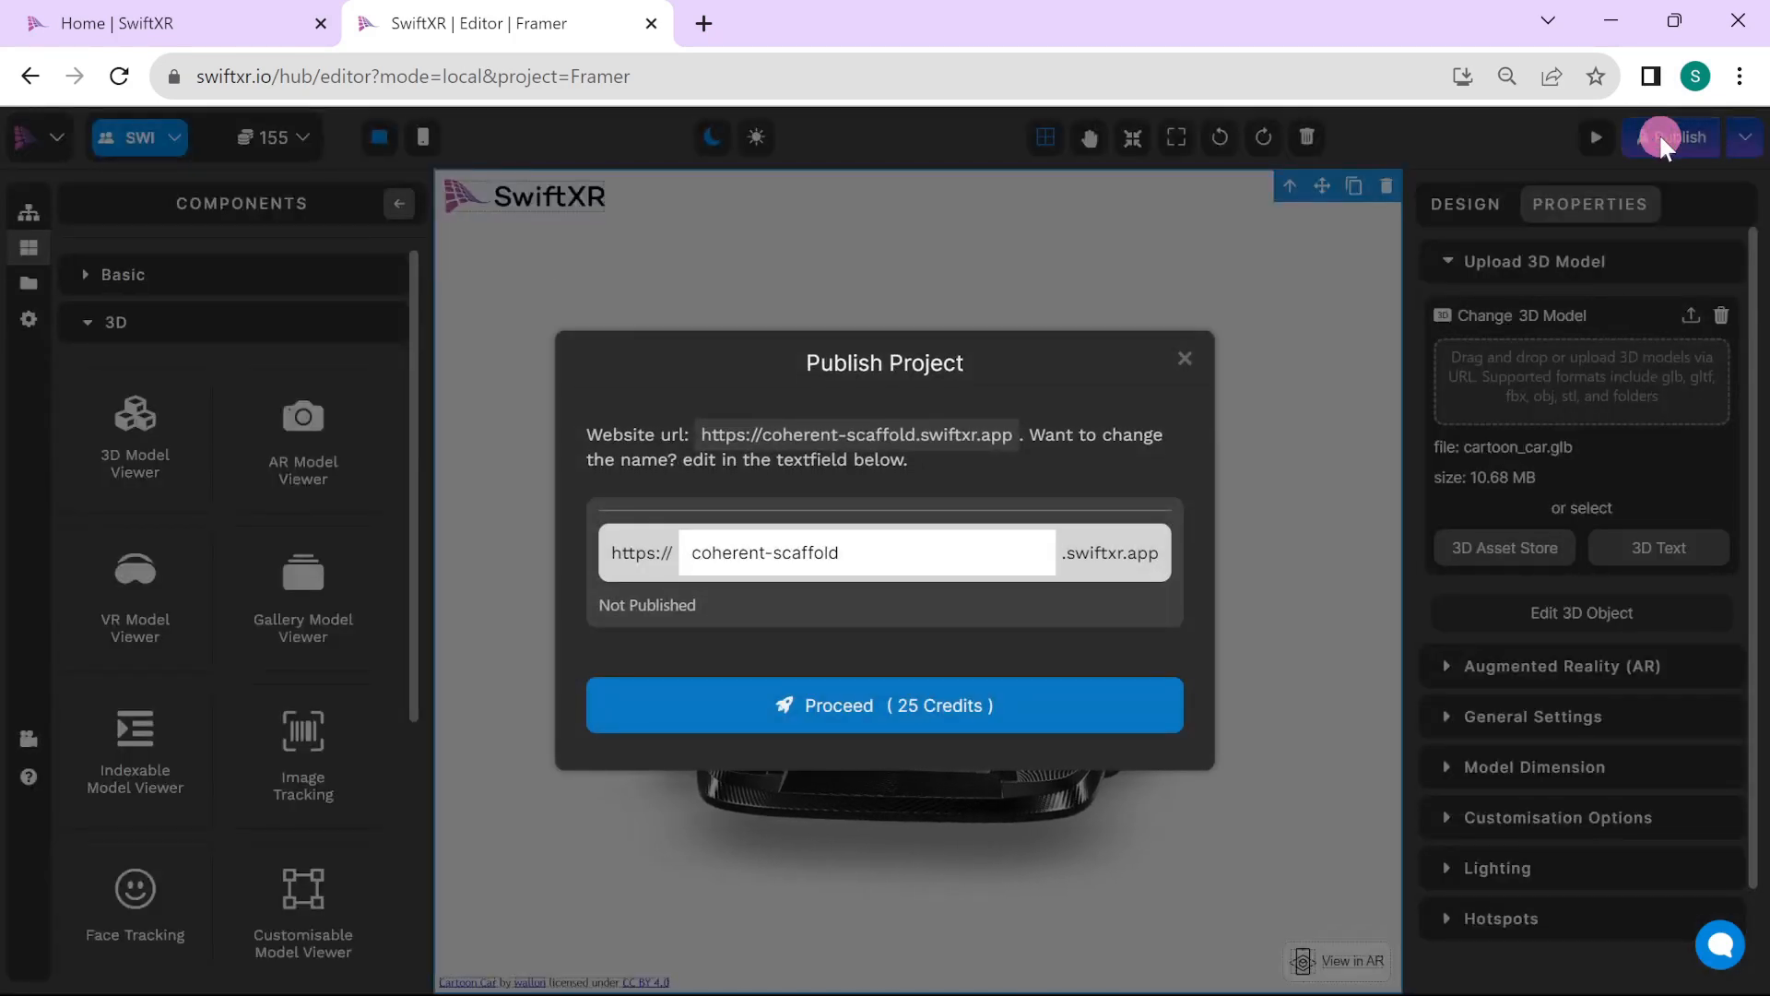
pyautogui.click(813, 704)
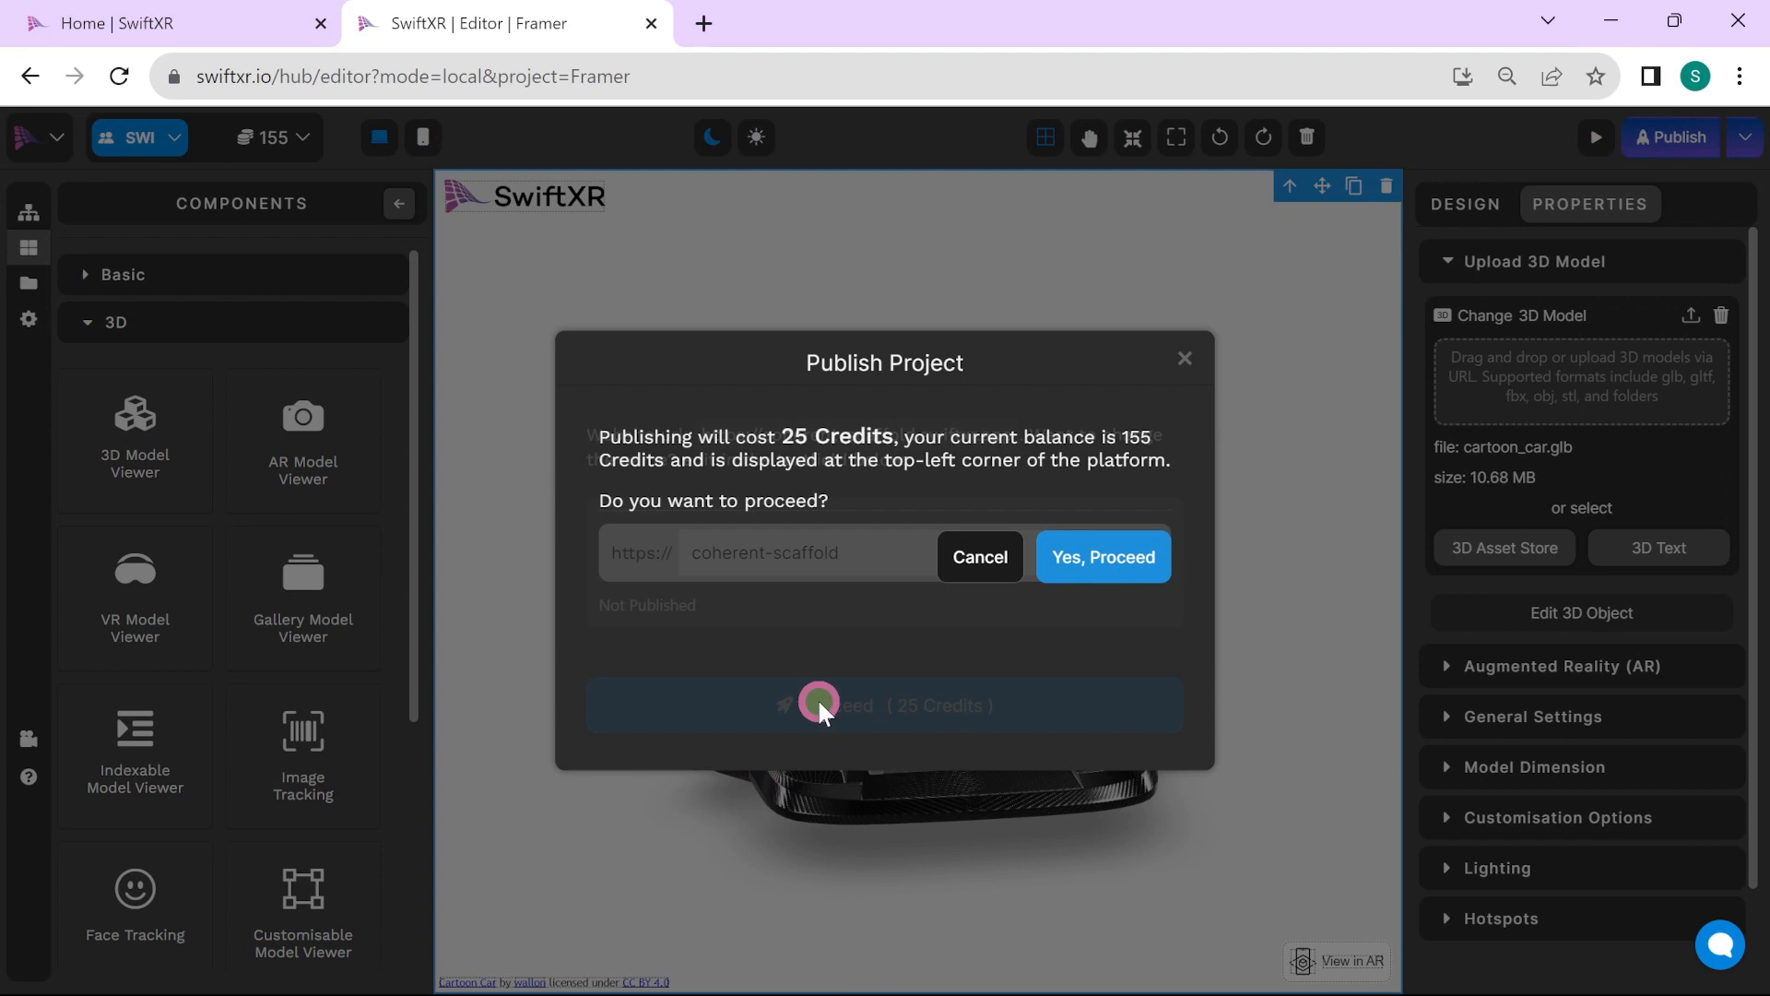
pyautogui.click(1089, 561)
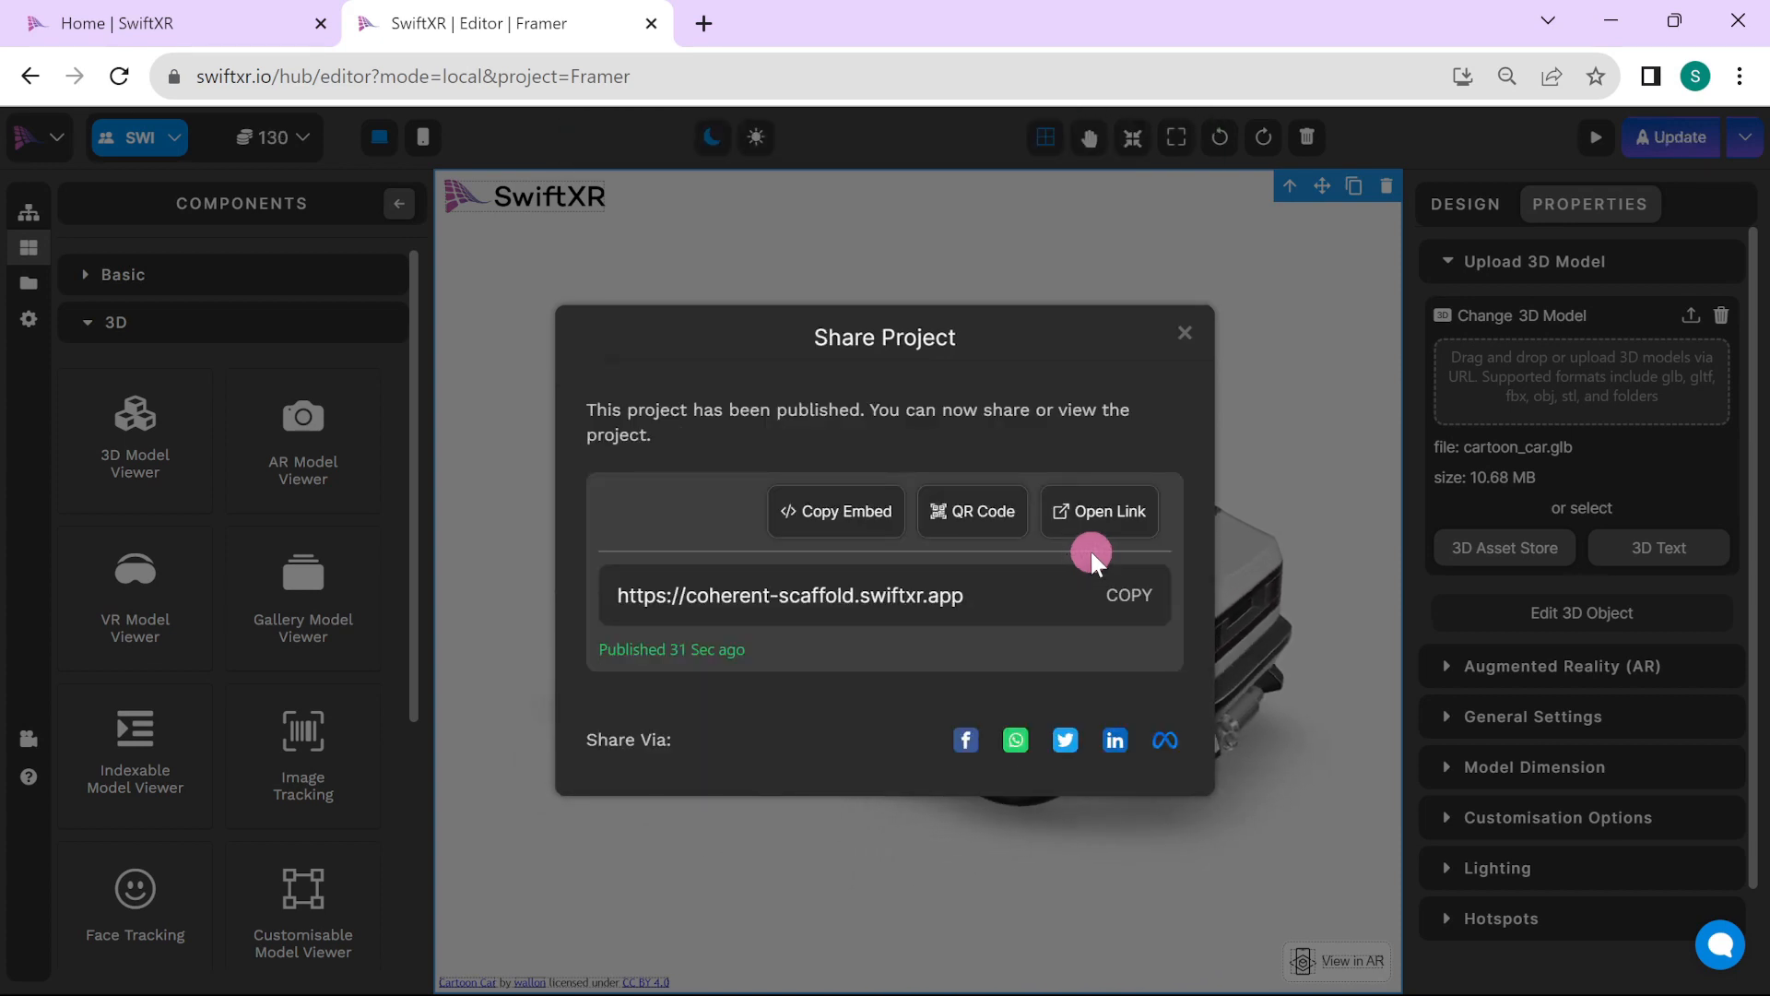
# - Copy the published car scene's embed code from the Share dialog
pyautogui.click(845, 511)
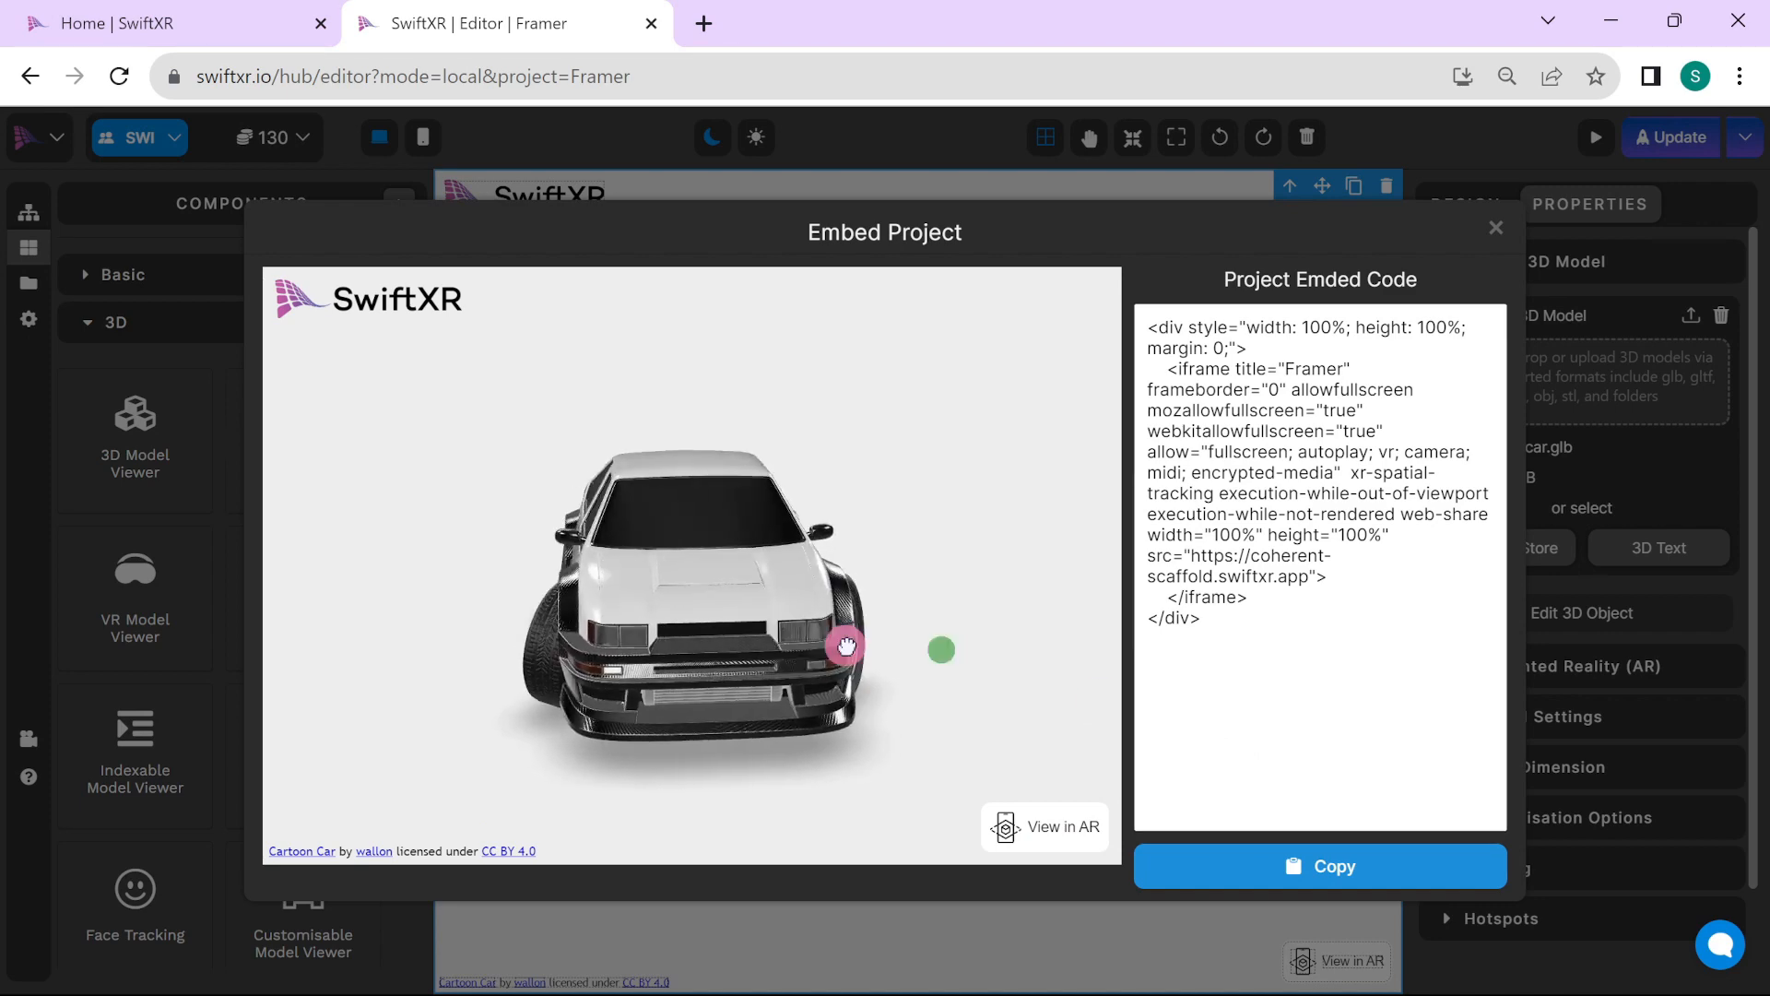
pyautogui.moveTo(941, 633)
pyautogui.mouseDown()
pyautogui.moveTo(866, 639)
pyautogui.moveTo(916, 645)
pyautogui.mouseUp()
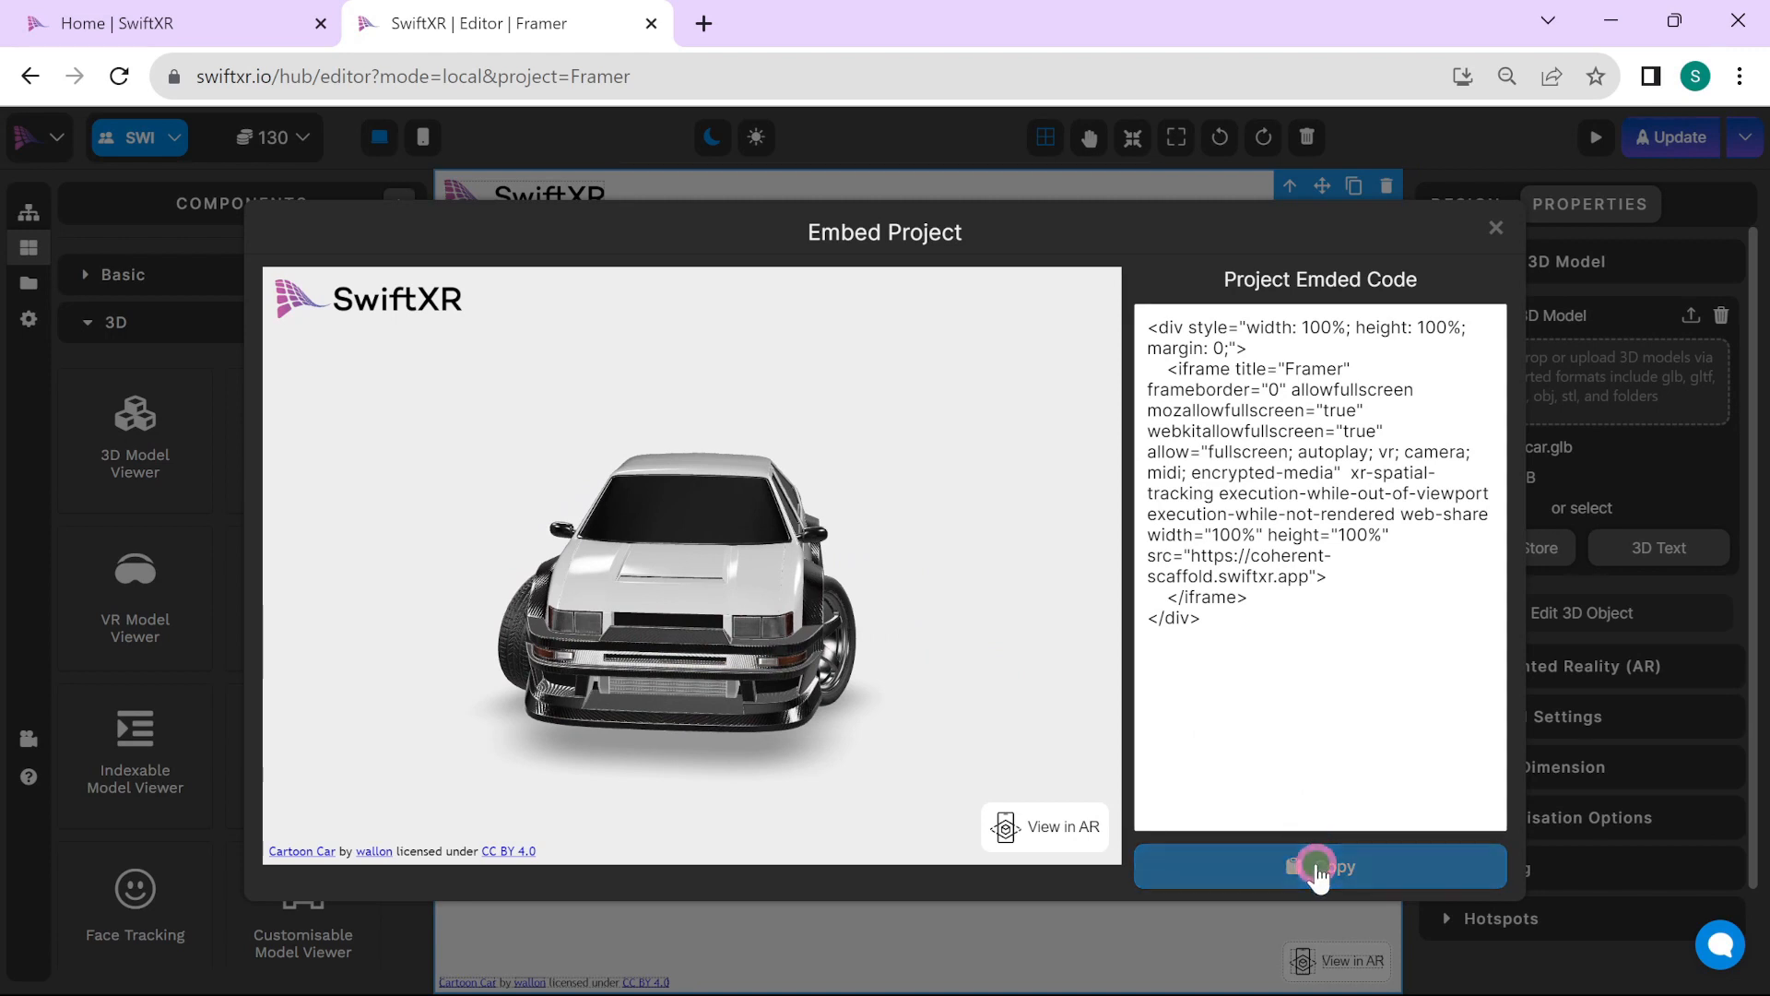
pyautogui.click(1317, 865)
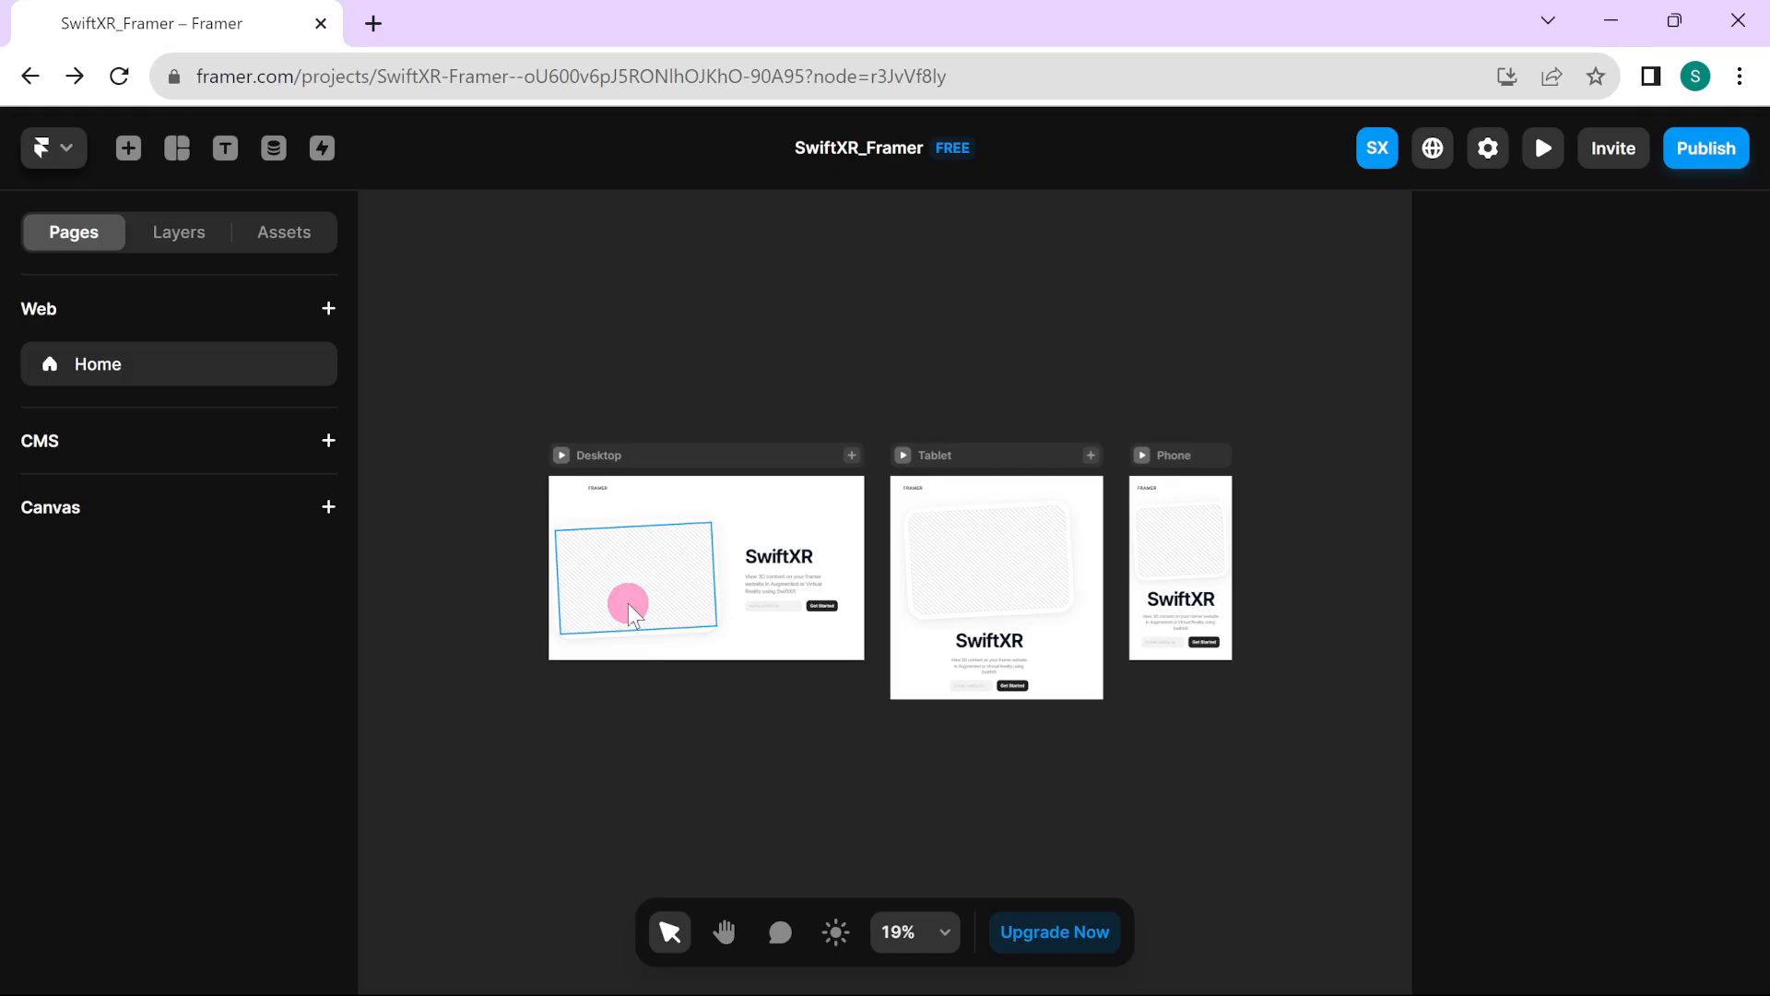
# - Insert an Embed element on the canvas and reveal the Desktop card's Frame layer
pyautogui.click(134, 149)
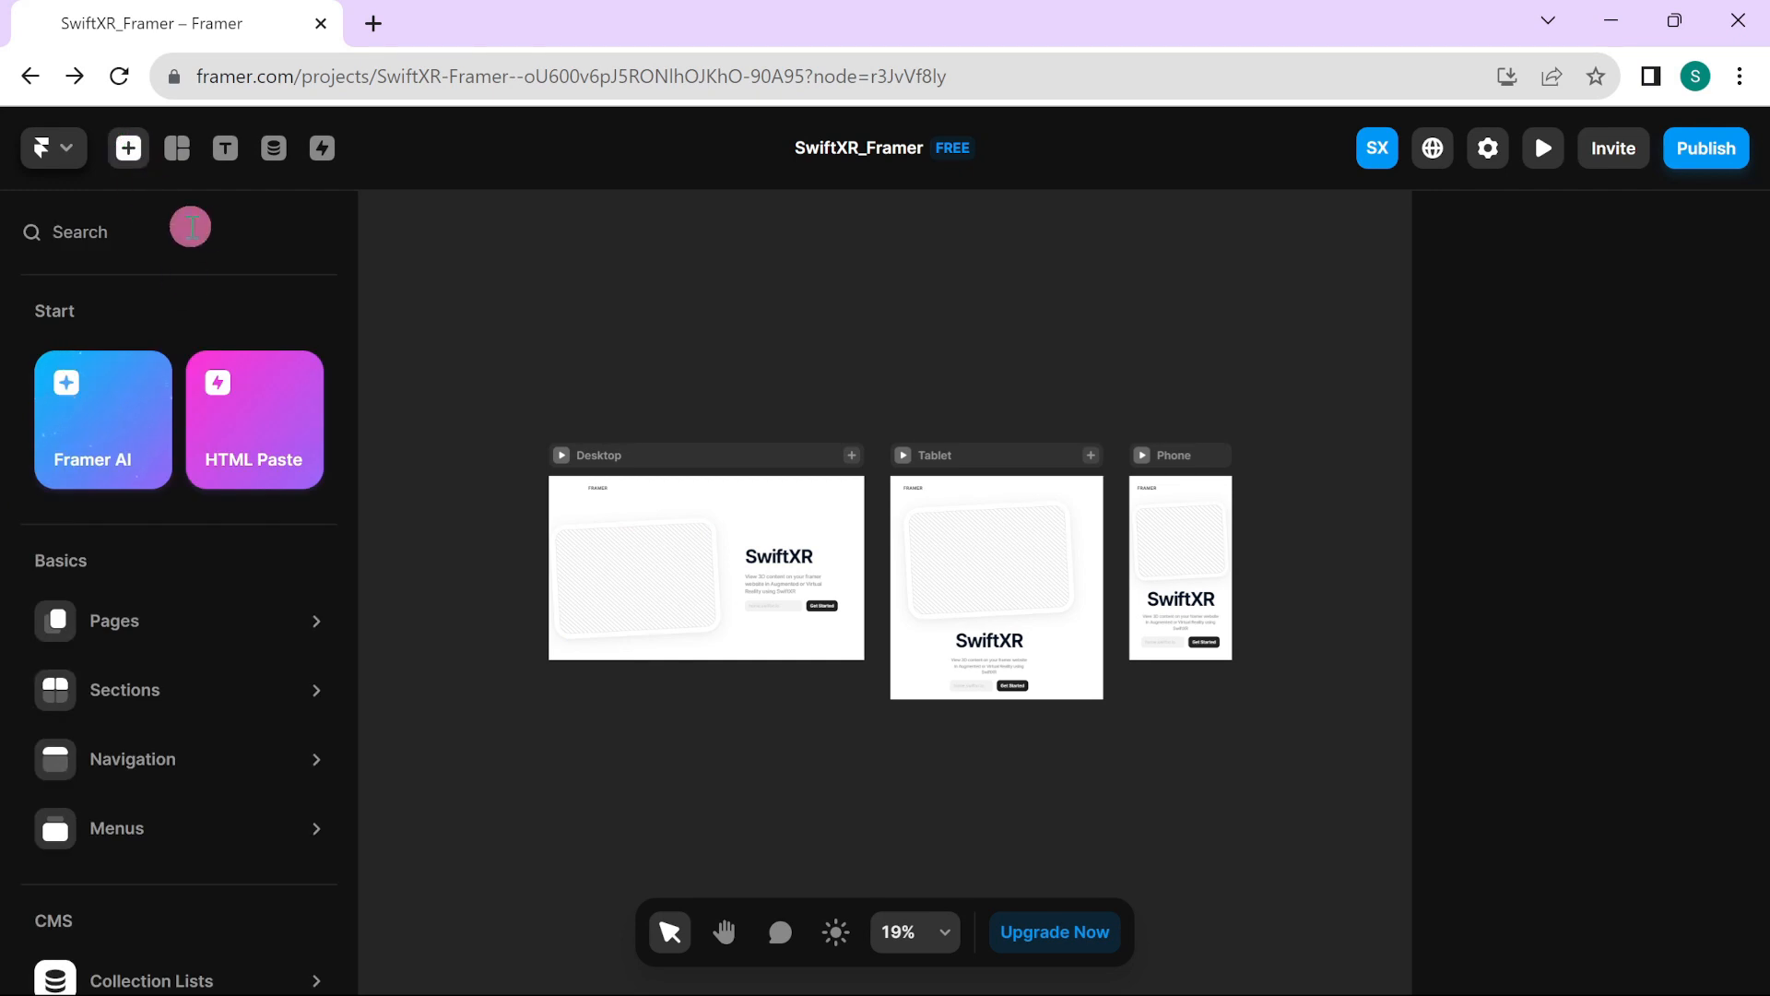
pyautogui.write('embed')
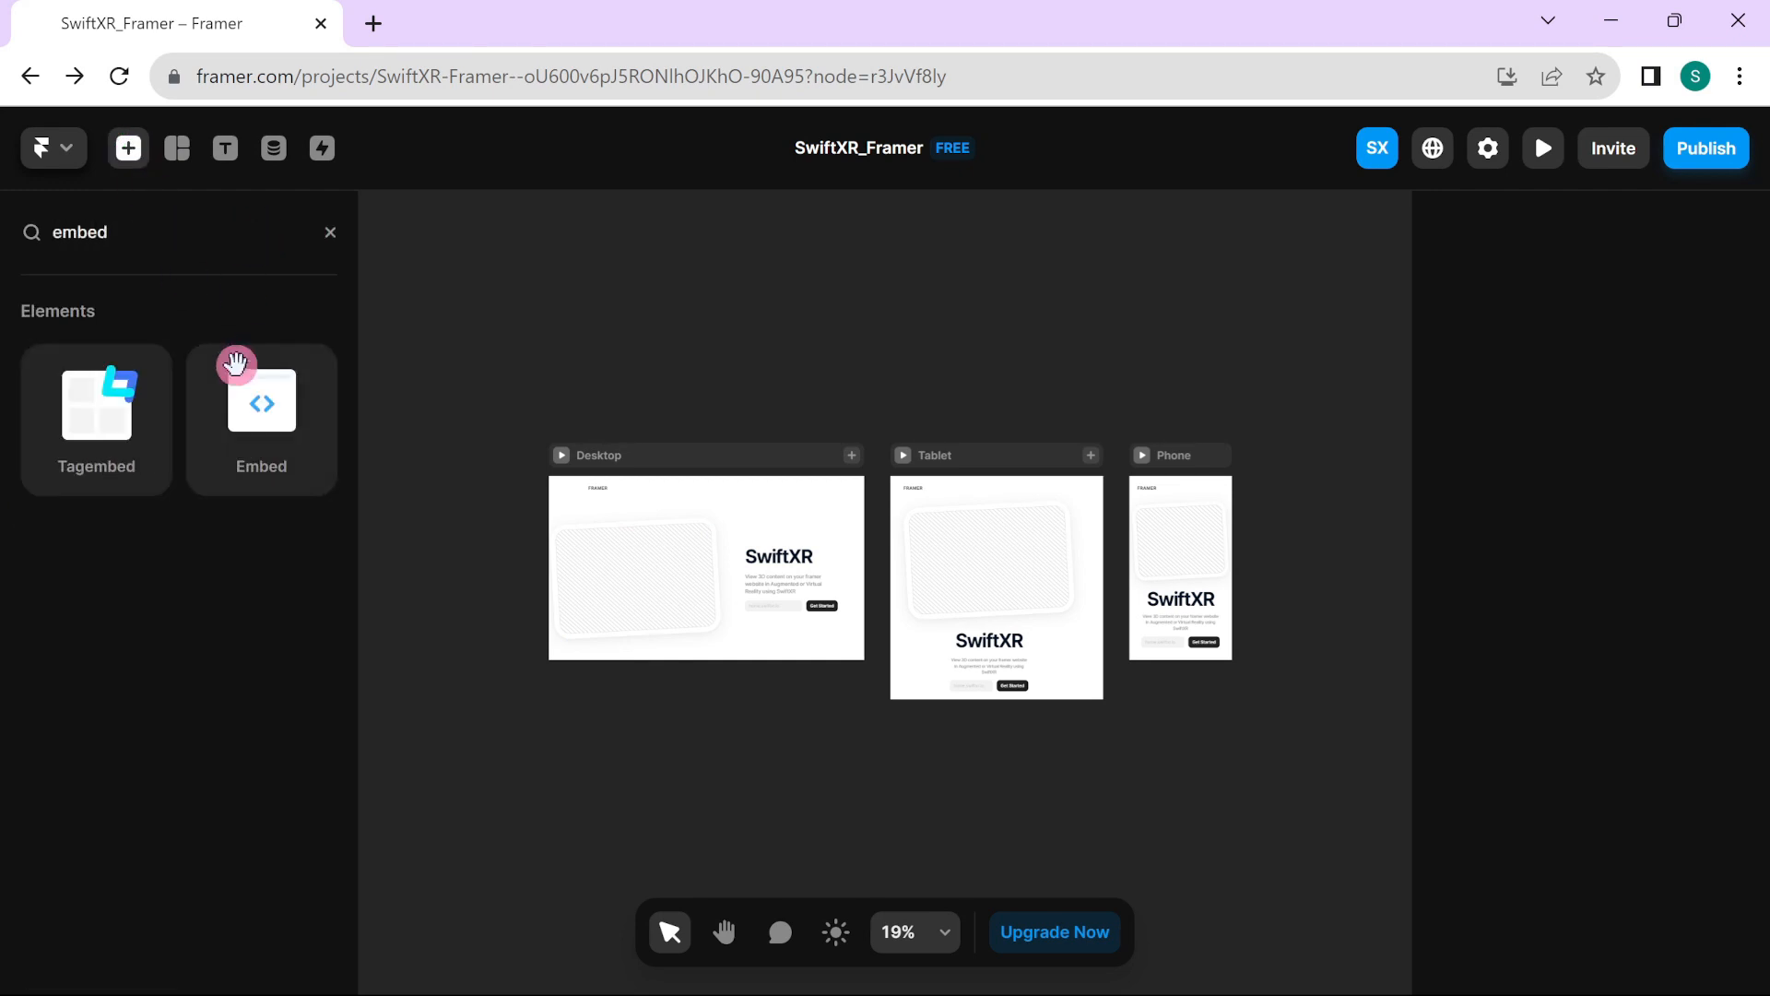
pyautogui.click(262, 415)
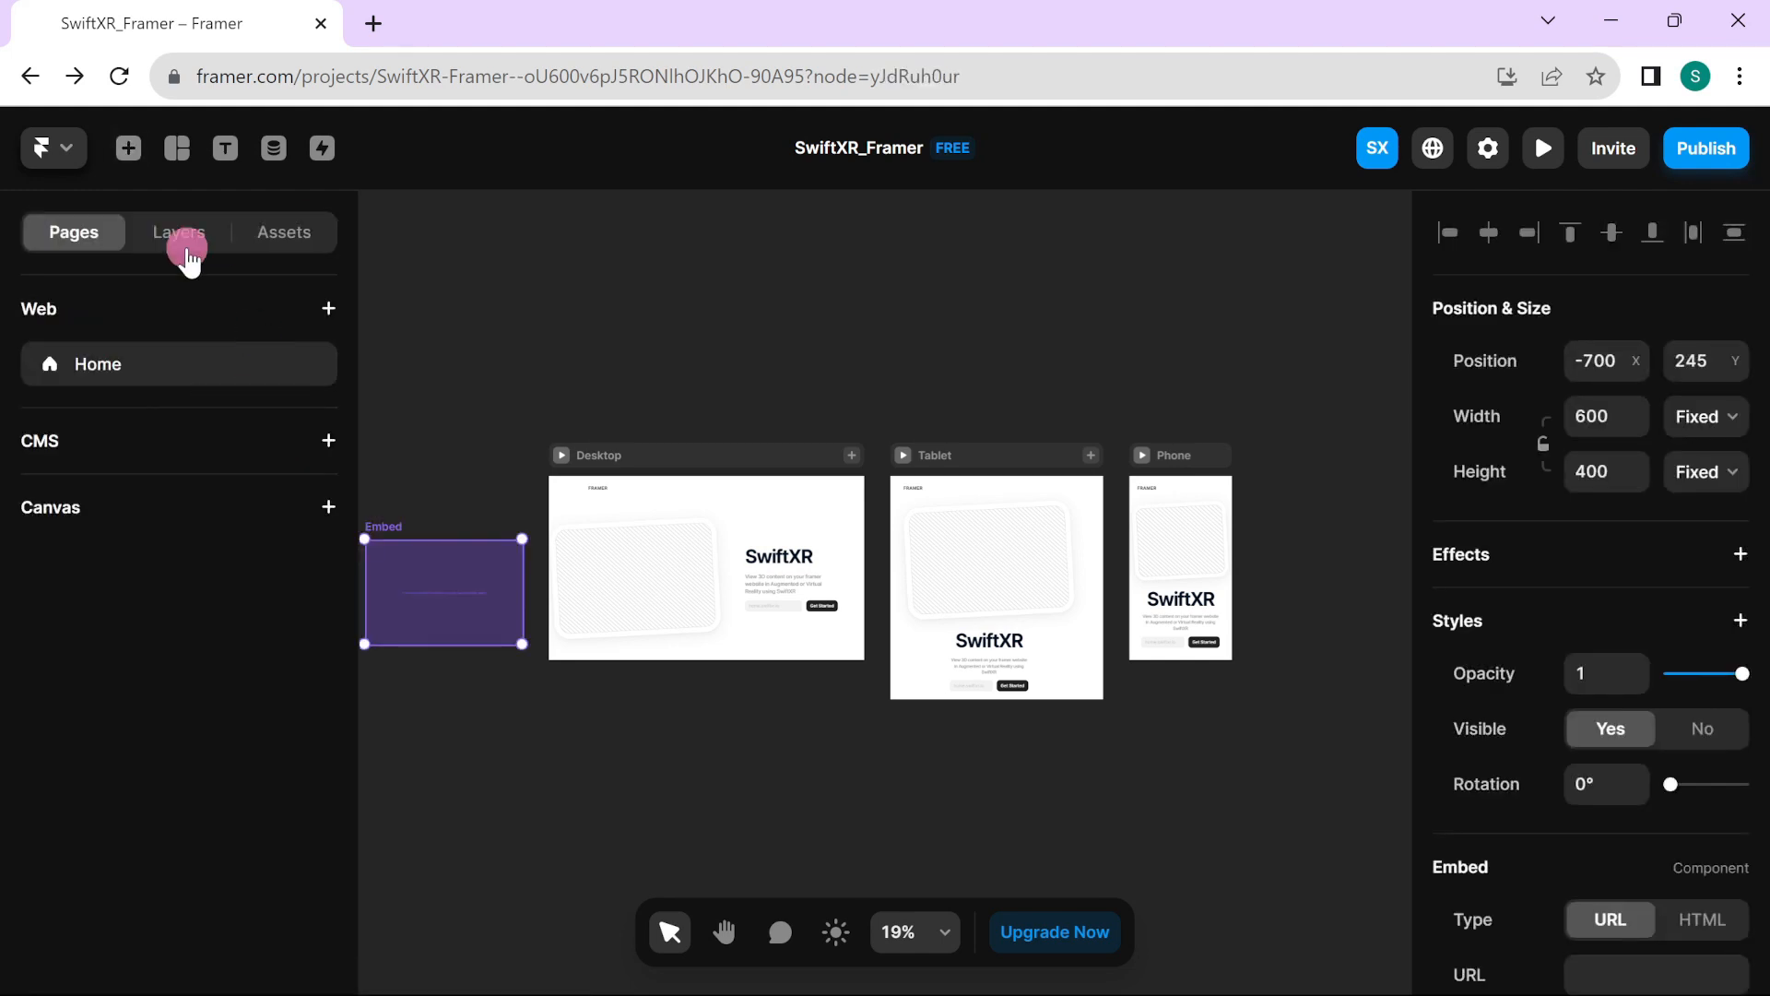
pyautogui.click(179, 230)
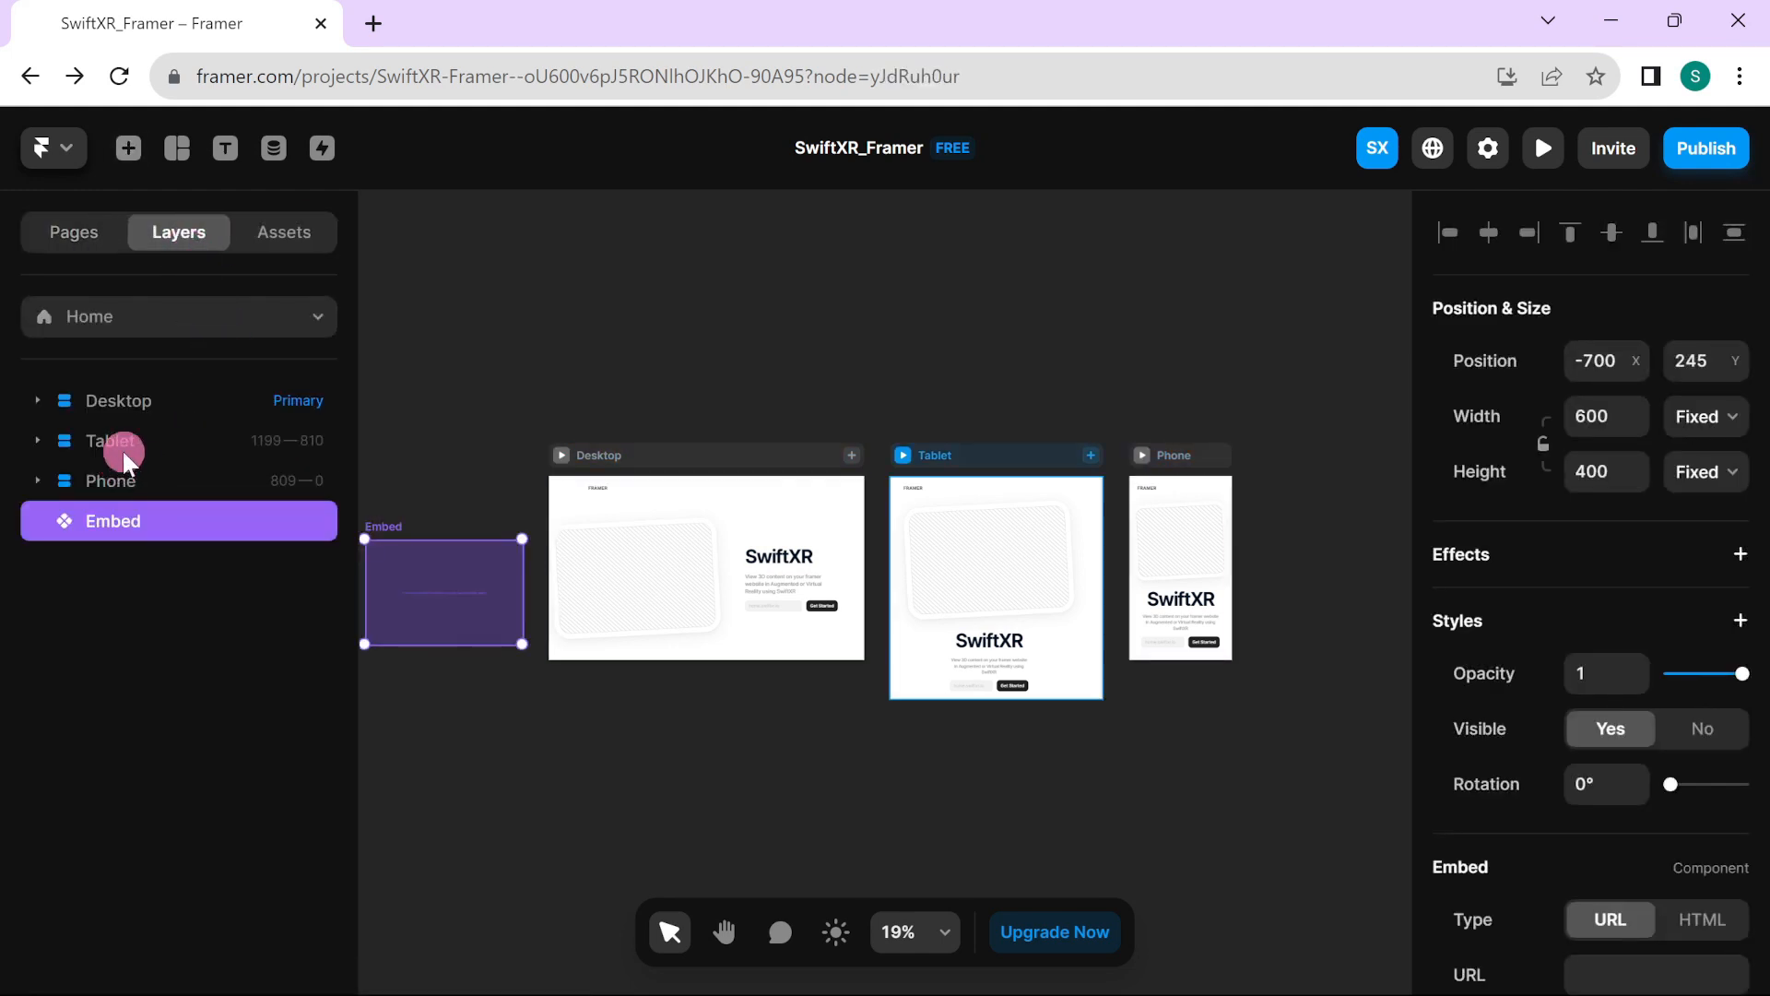
pyautogui.click(629, 578)
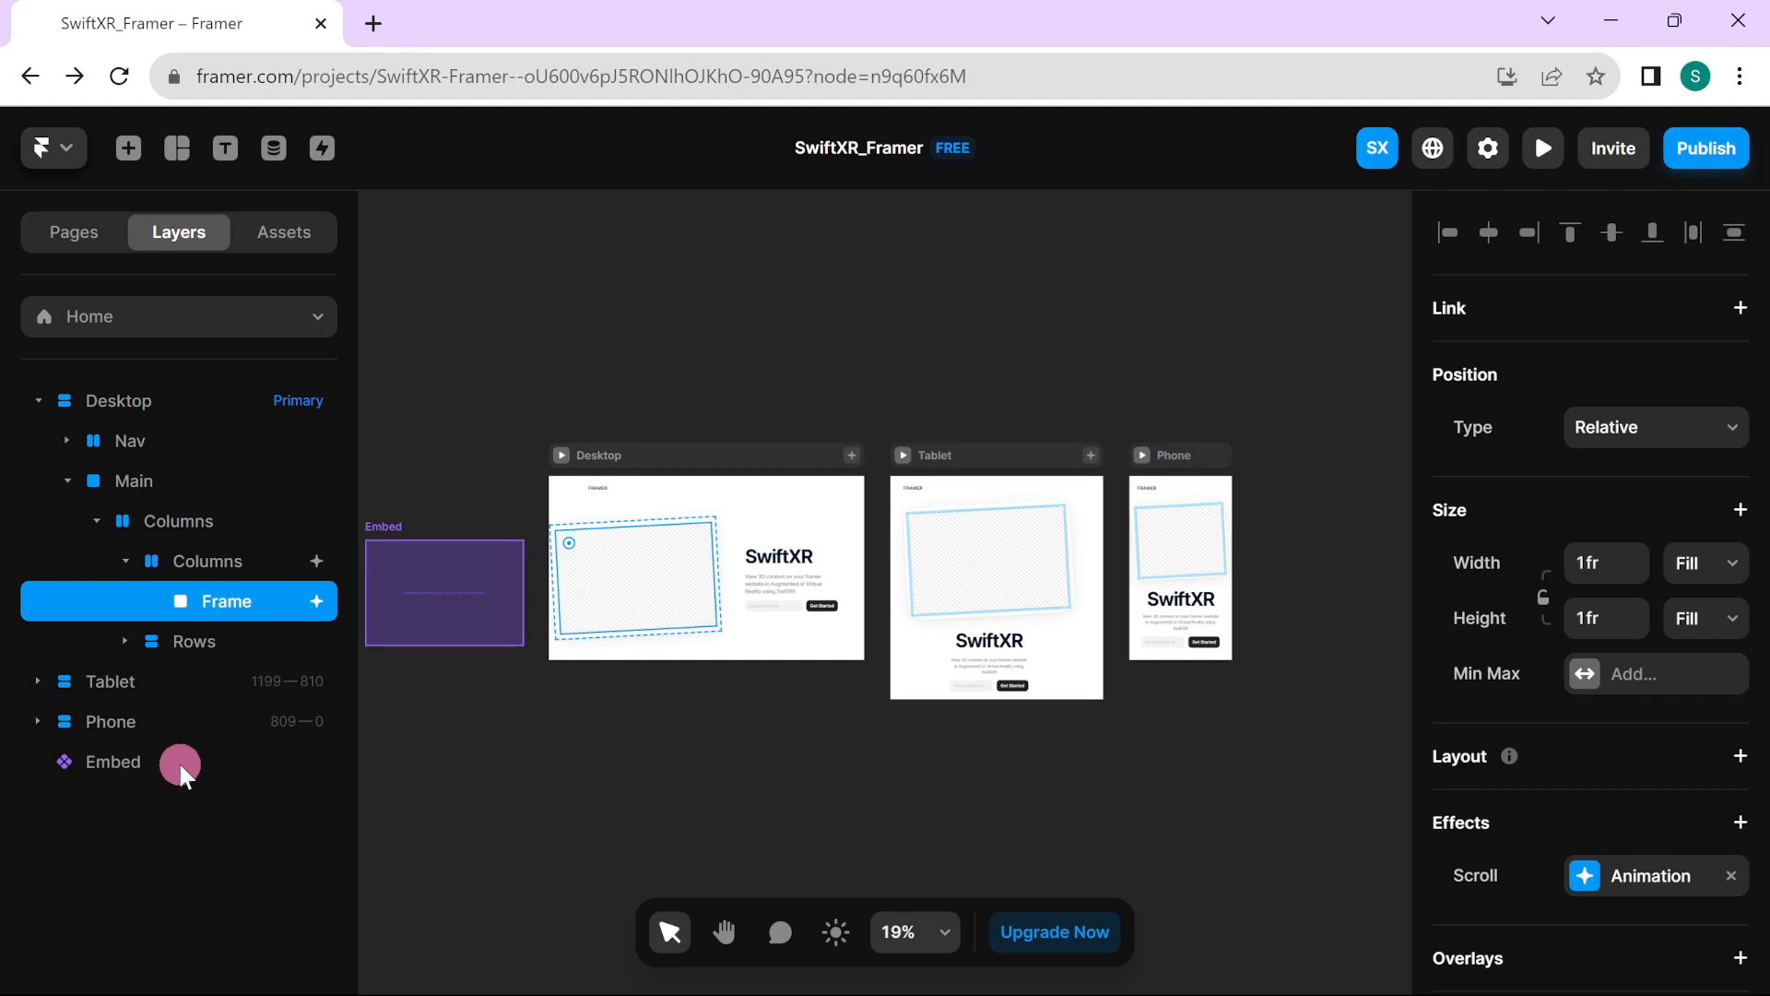
# - Nest the Embed in Desktop > Main > Columns > Frame with left 0 and bottom 0 offsets
pyautogui.moveTo(107, 762); pyautogui.dragTo(267, 600)
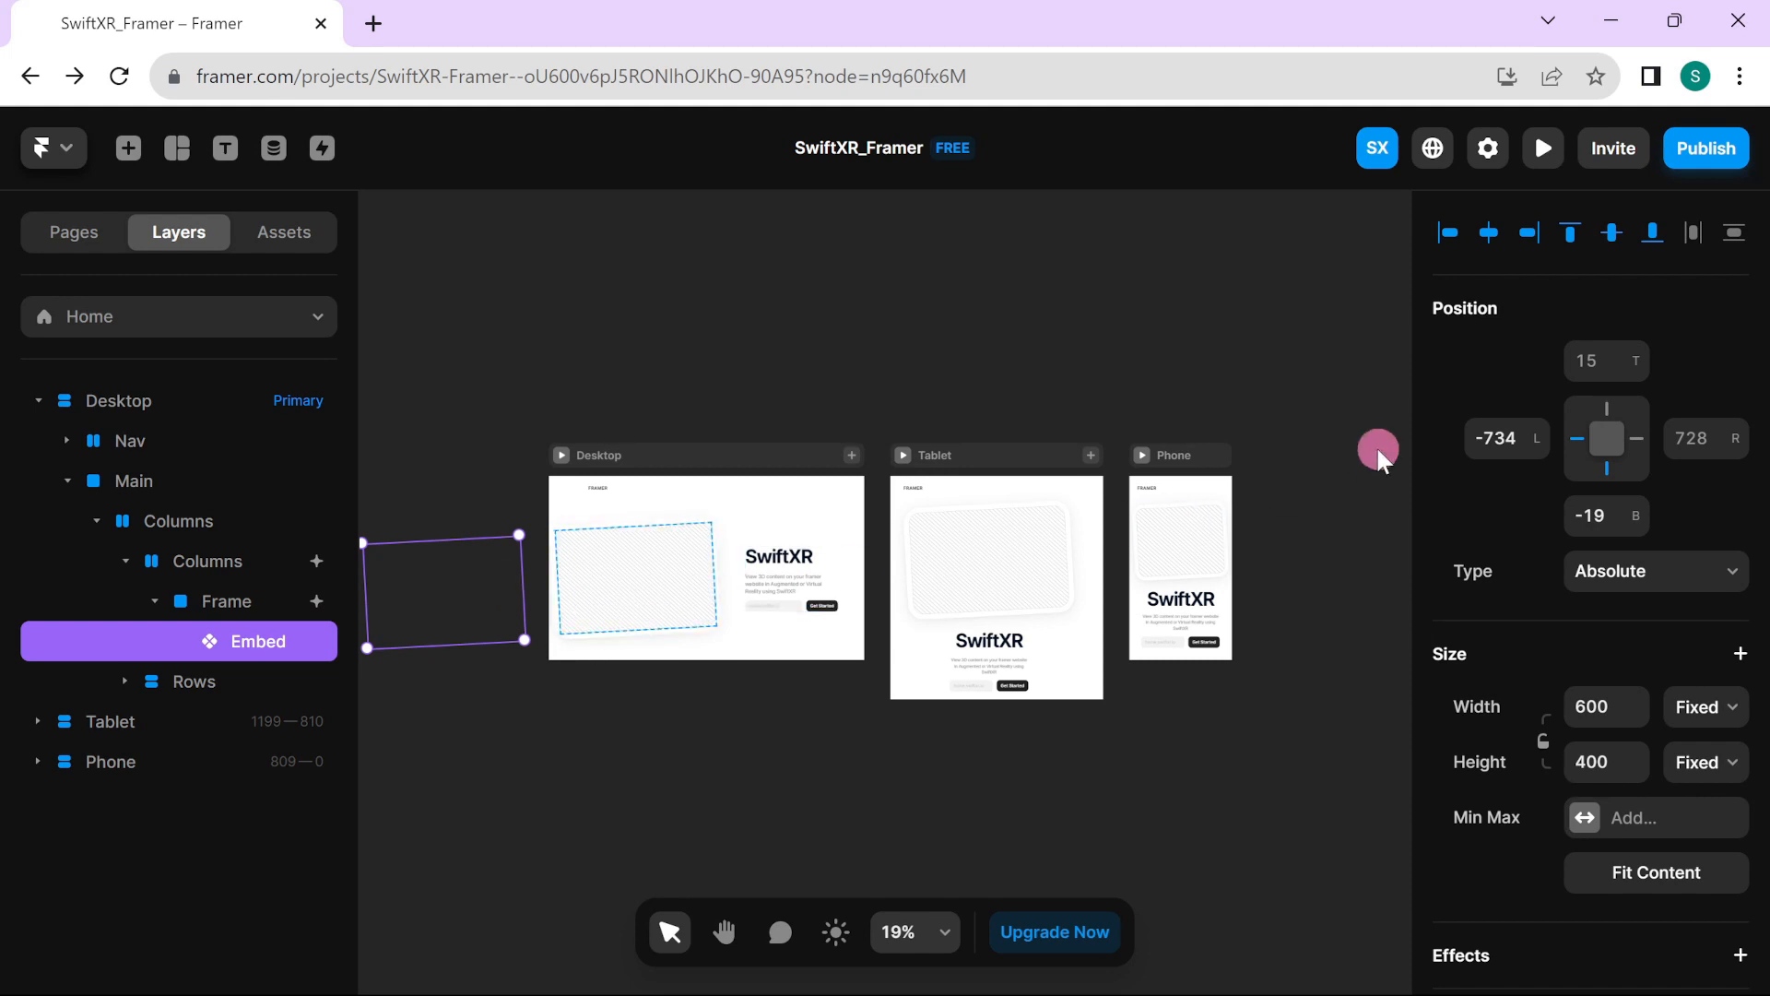
pyautogui.click(1501, 437)
pyautogui.write('0')
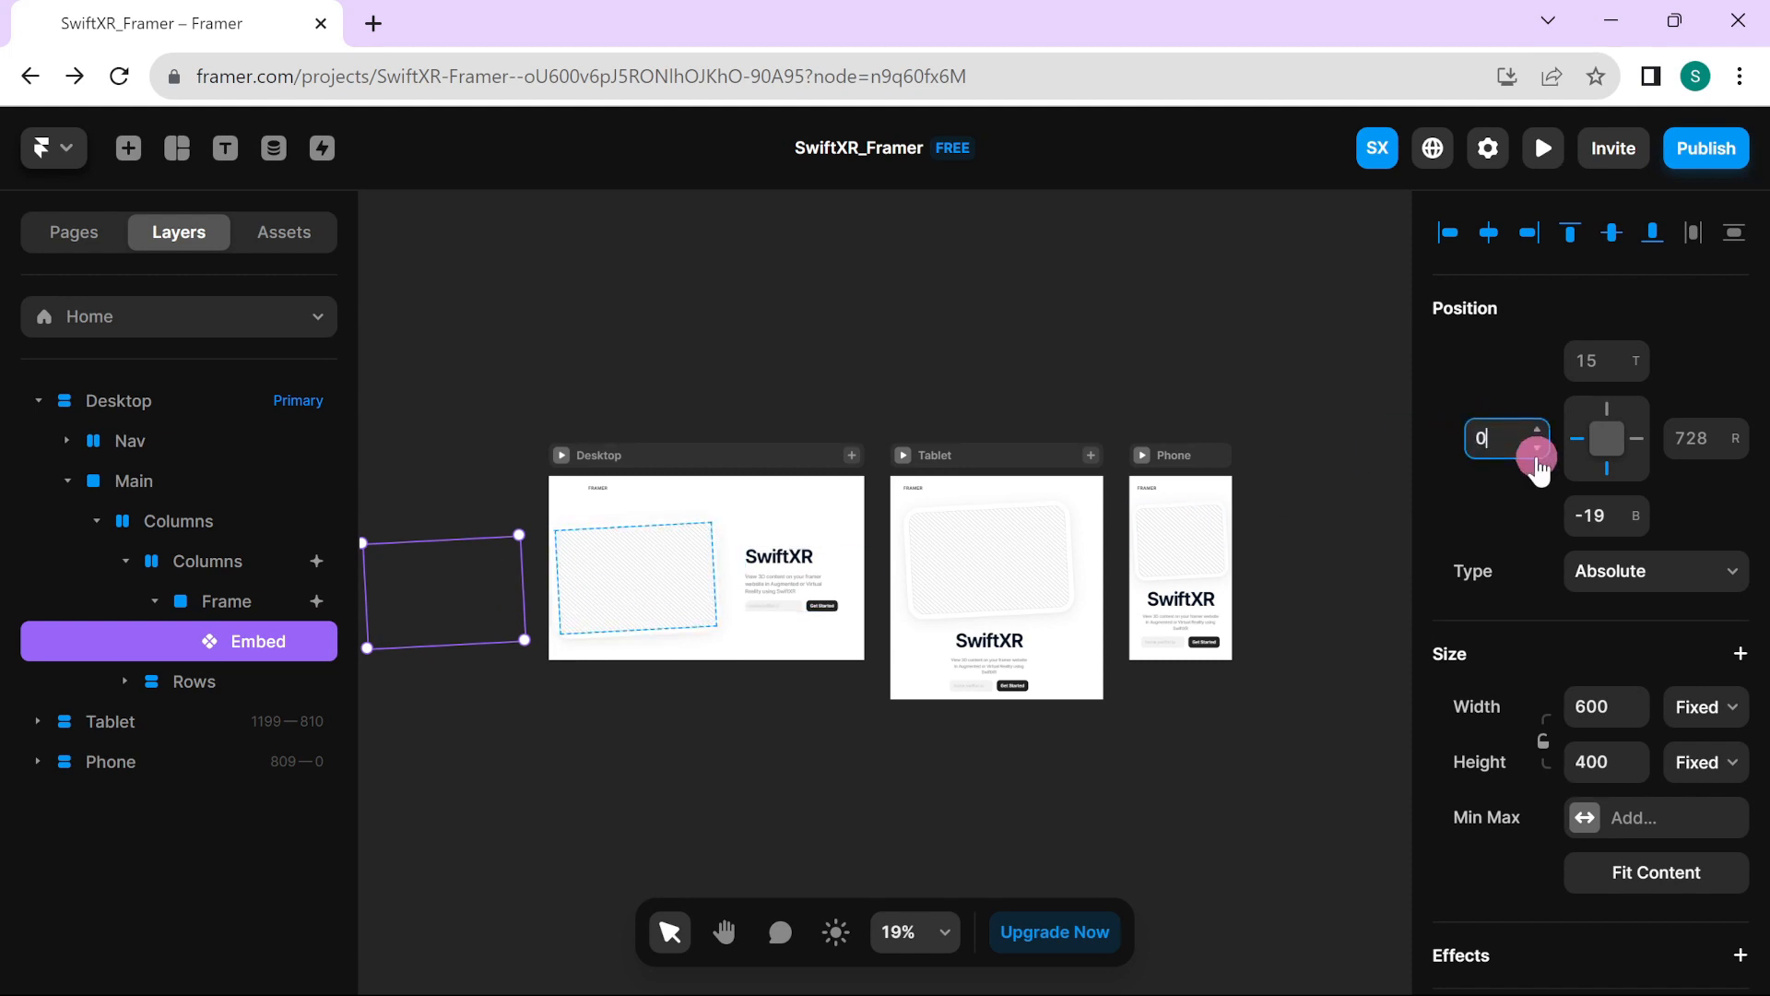
pyautogui.click(1590, 514)
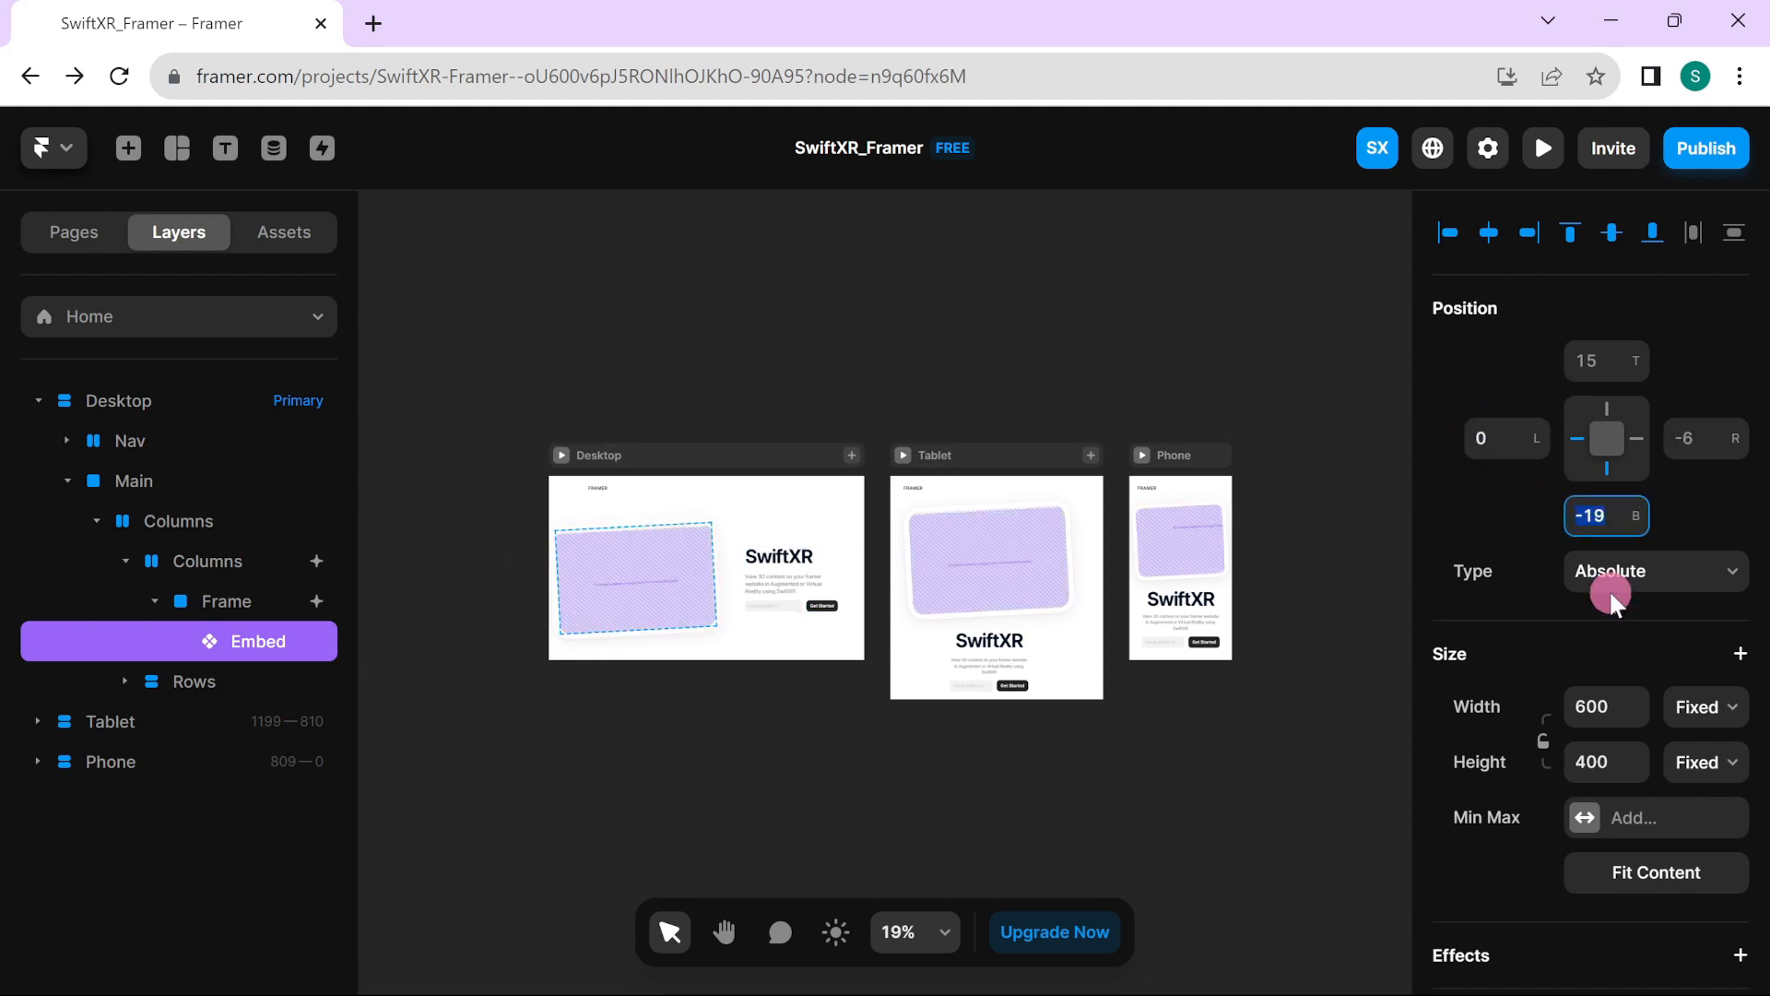
pyautogui.write('0')
pyautogui.scroll(3, 681, 589)
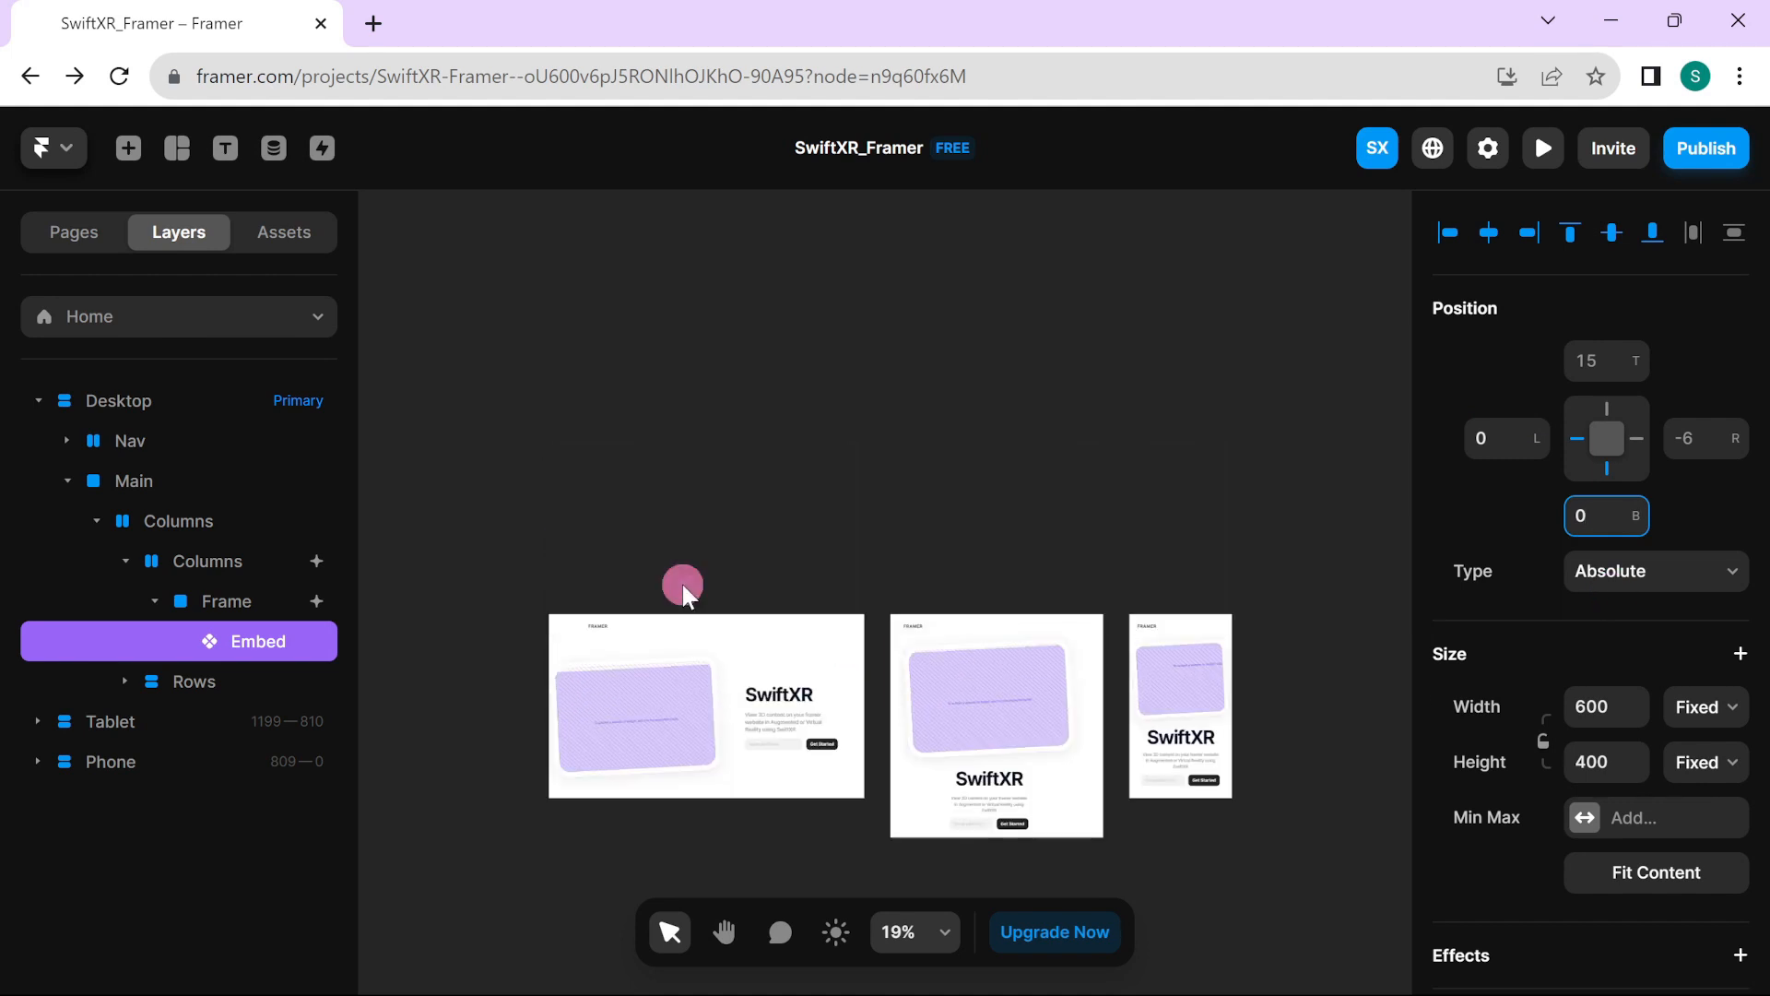
pyautogui.scroll(-1, 692, 609)
pyautogui.scroll(2, 699, 620)
pyautogui.scroll(2, 692, 622)
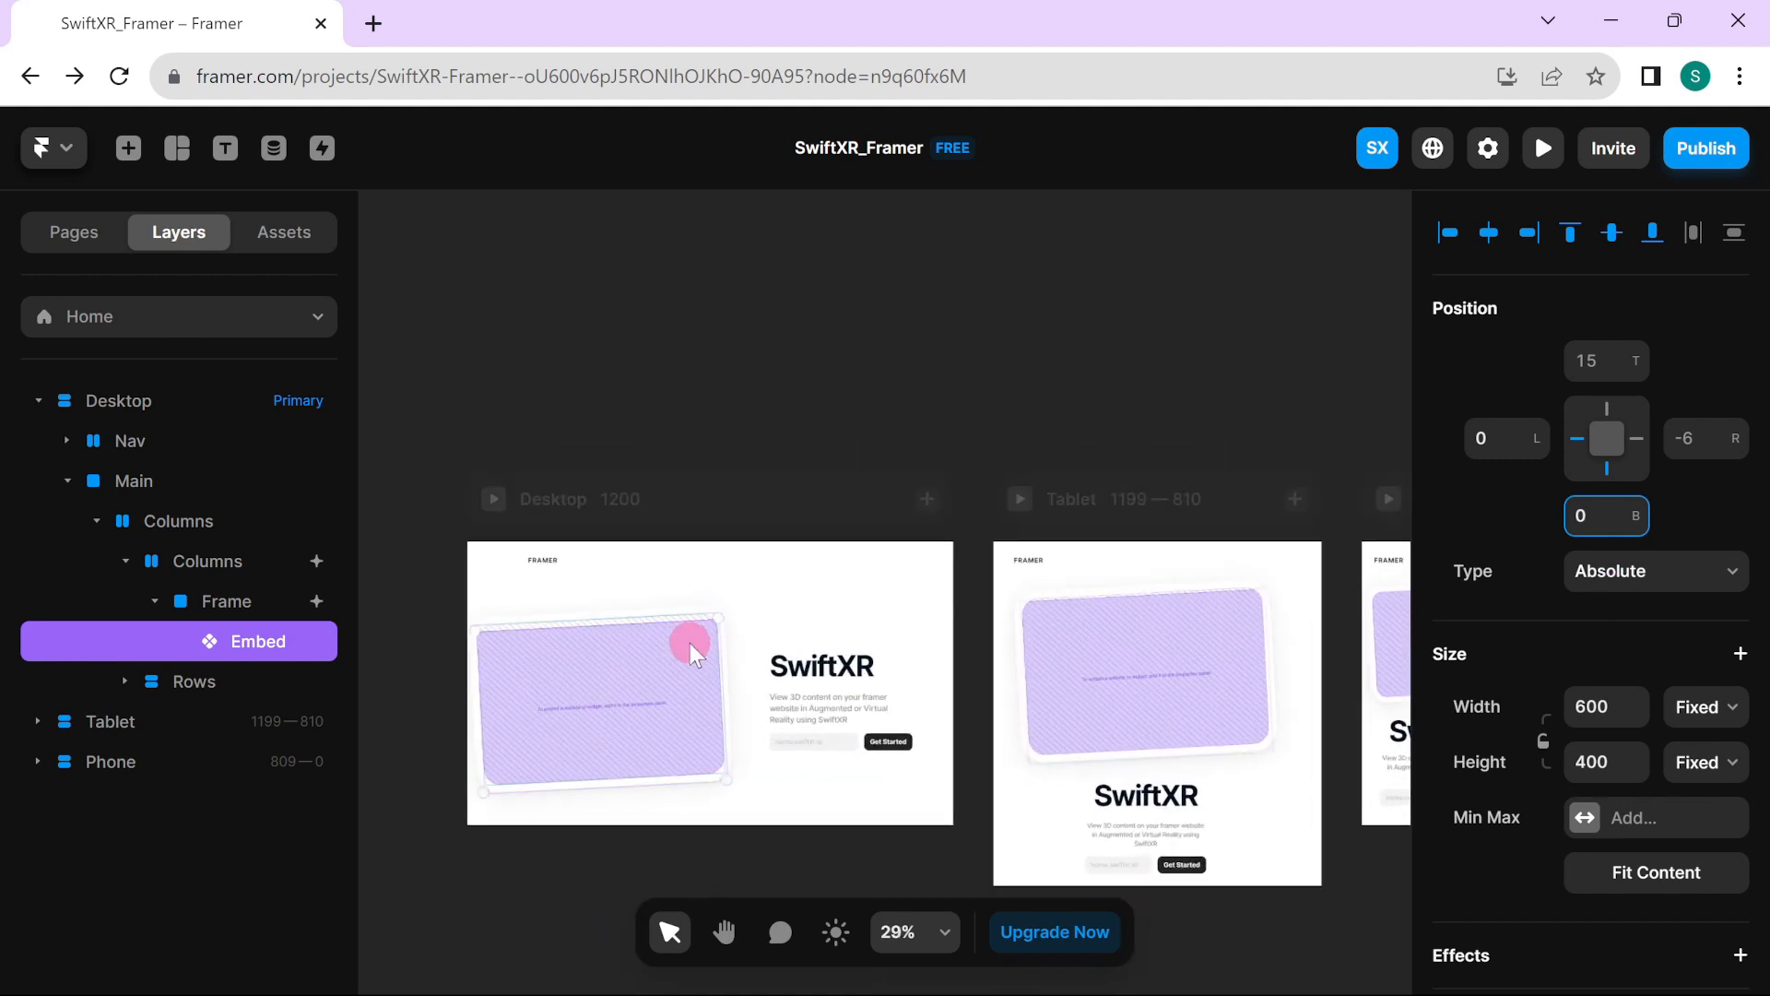
pyautogui.scroll(3, 608, 719)
pyautogui.press('Return')
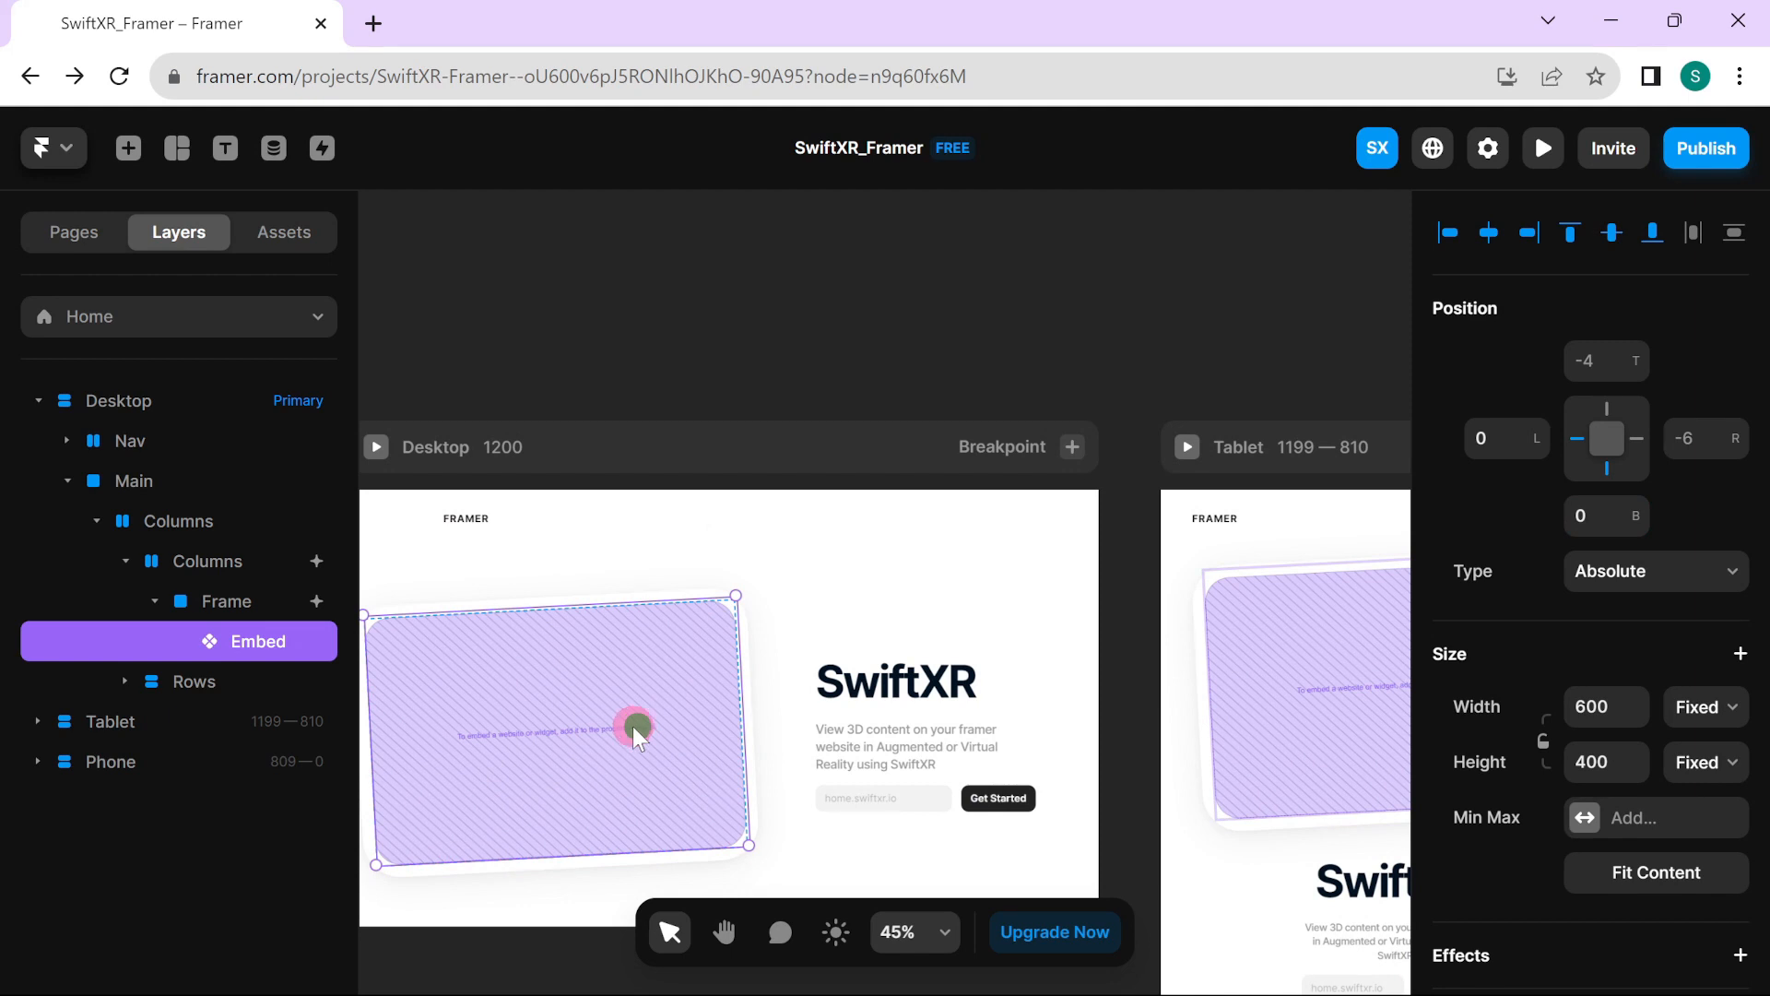
pyautogui.scroll(-4, 1576, 653)
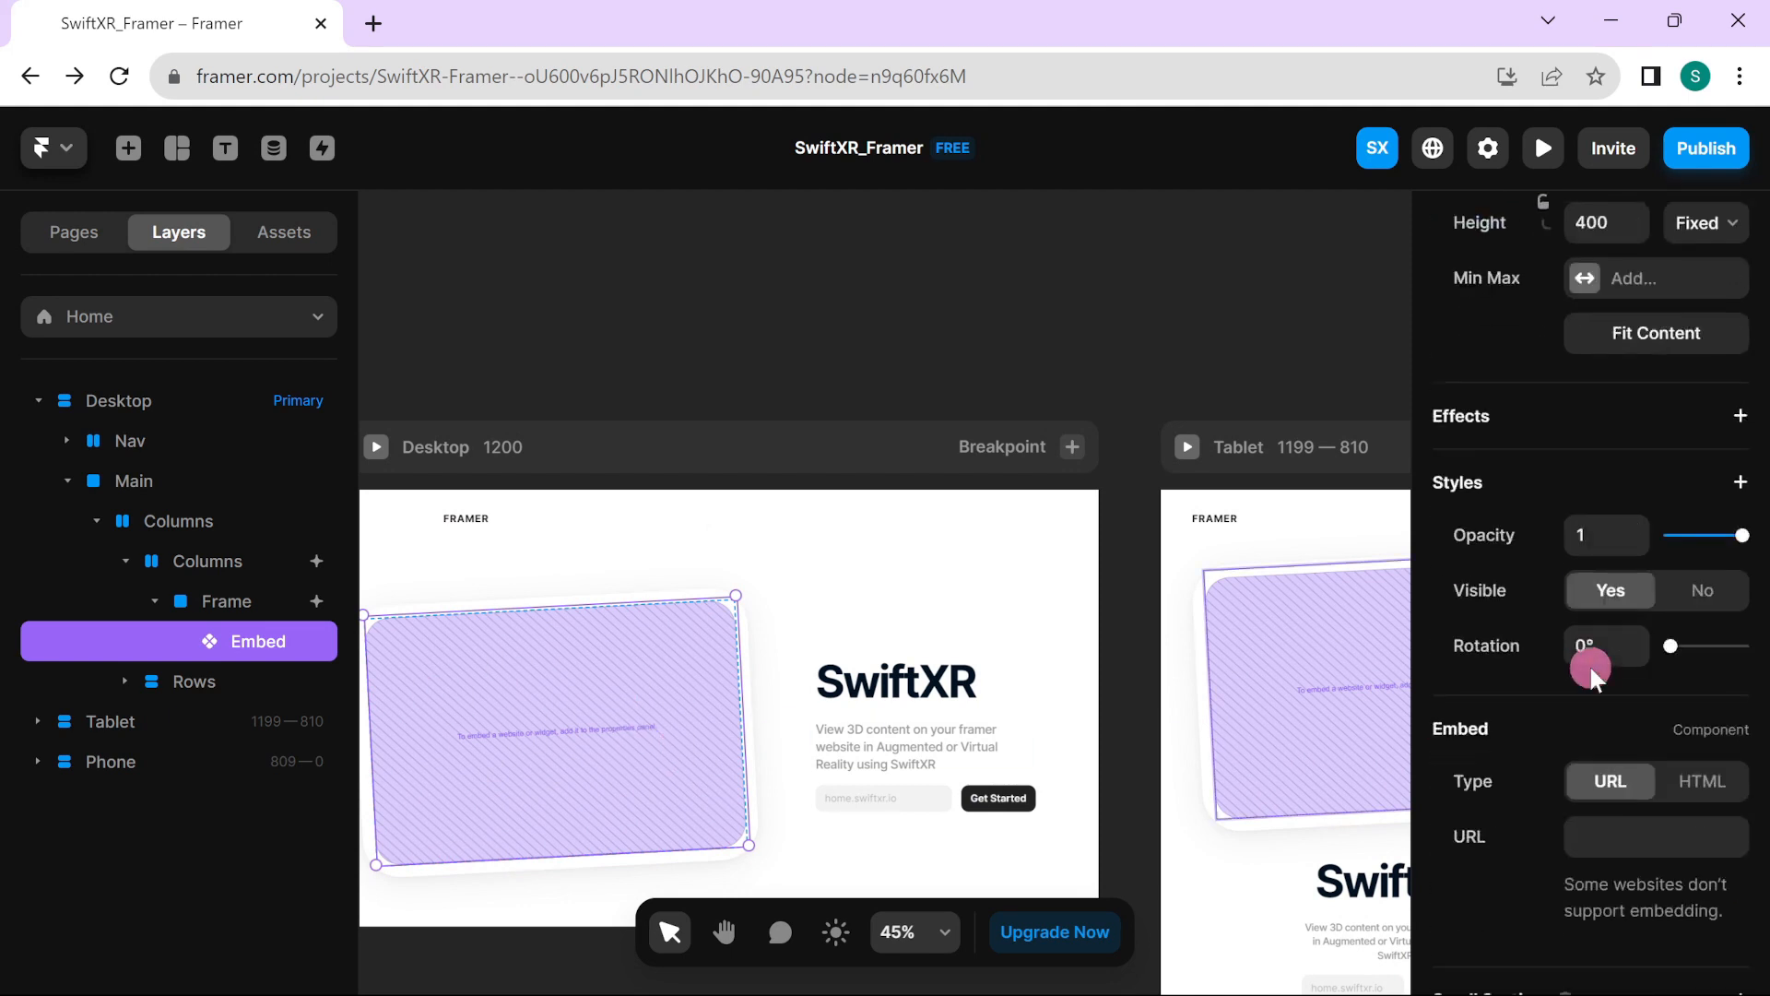
pyautogui.scroll(-2, 1577, 654)
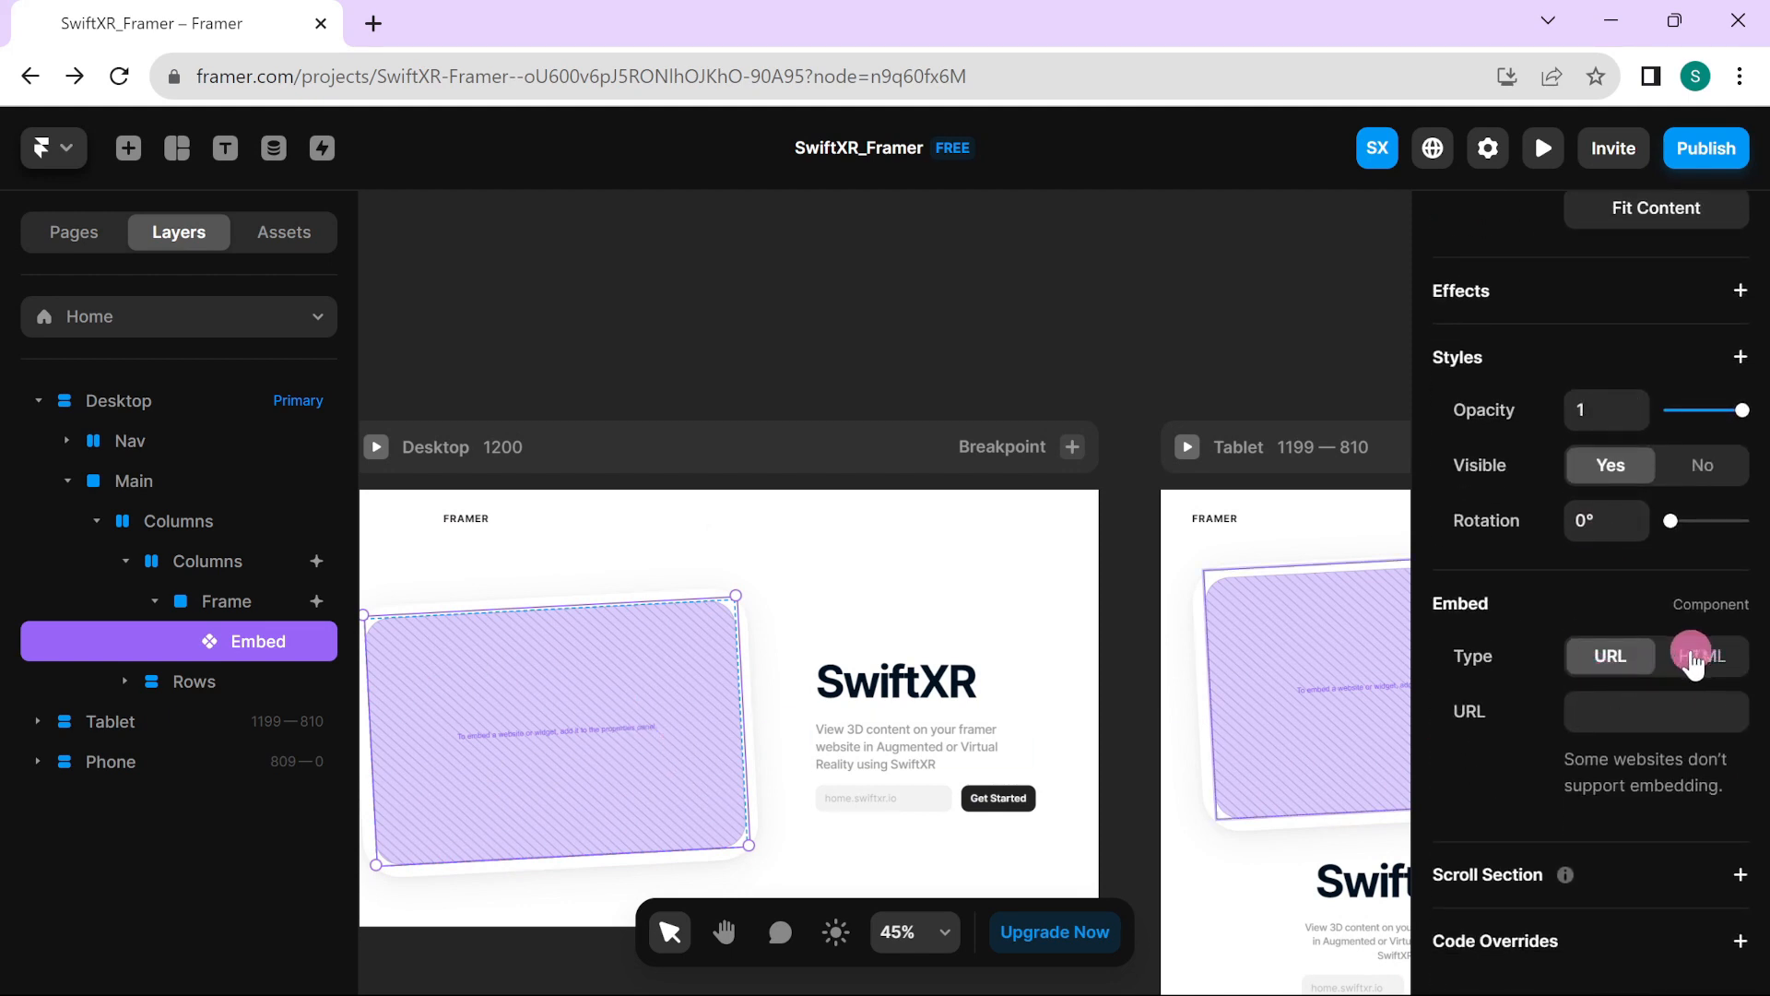
# - Switch the Embed to HTML type and paste the SwiftXR viewer code
pyautogui.click(1698, 664)
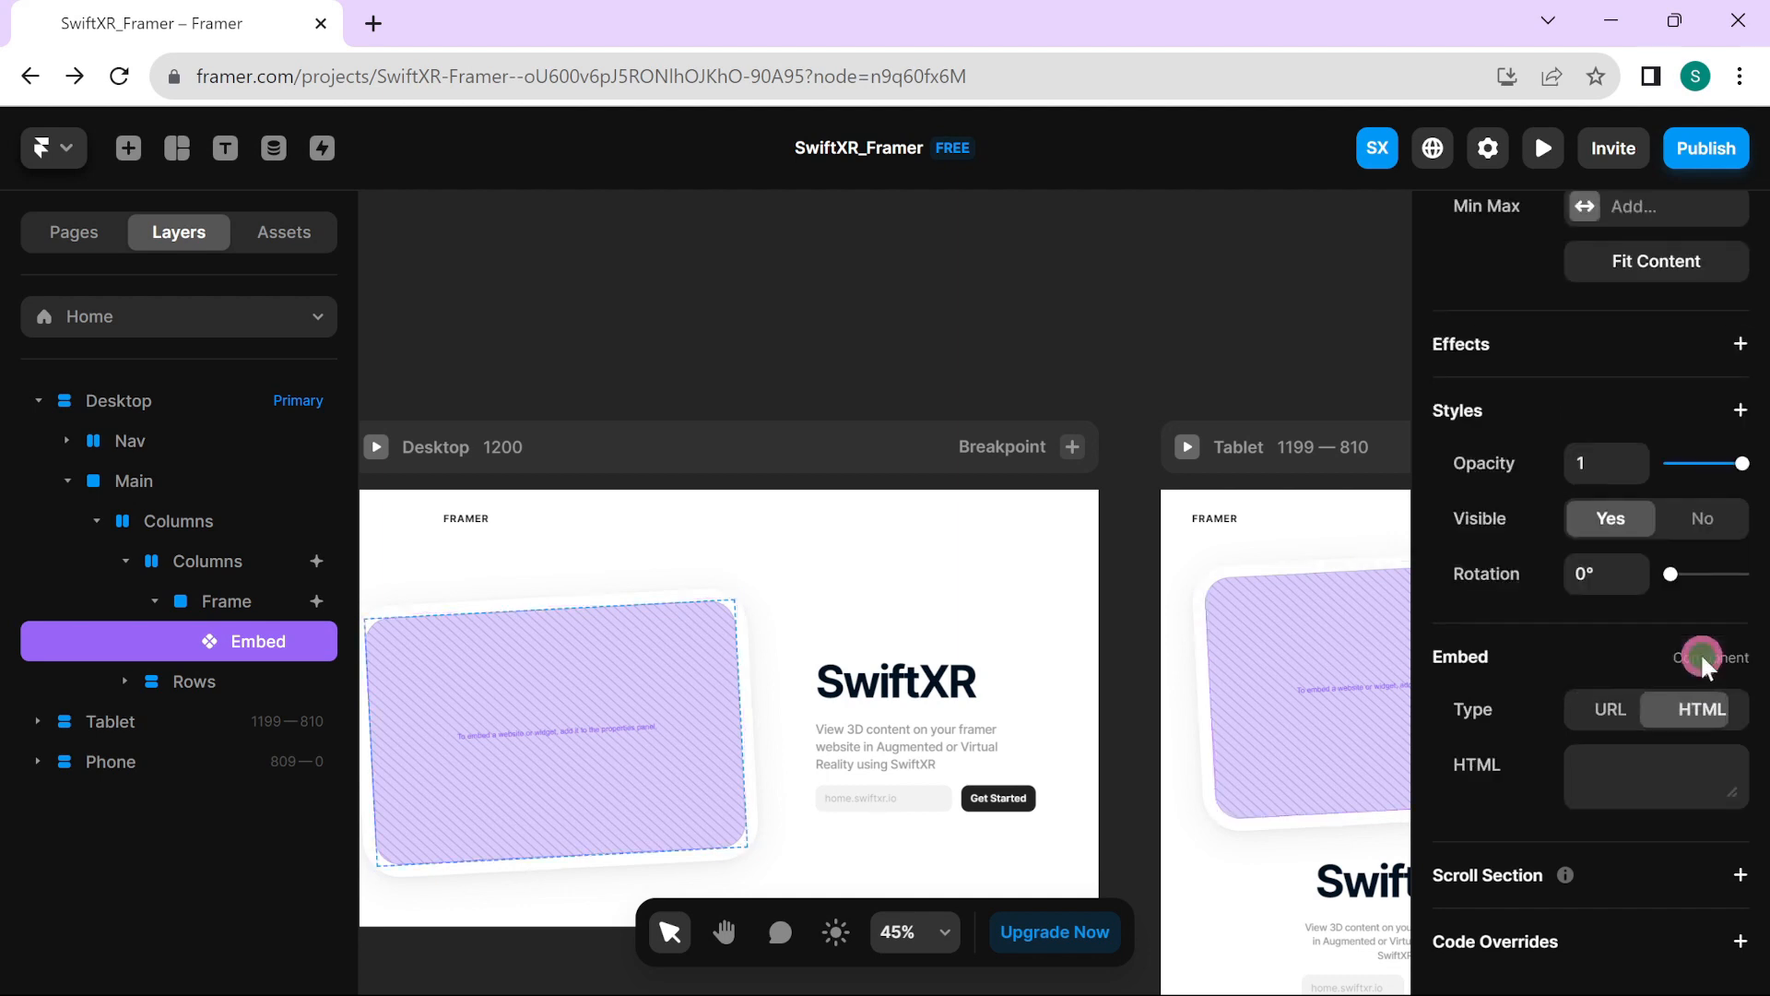
pyautogui.click(1623, 776)
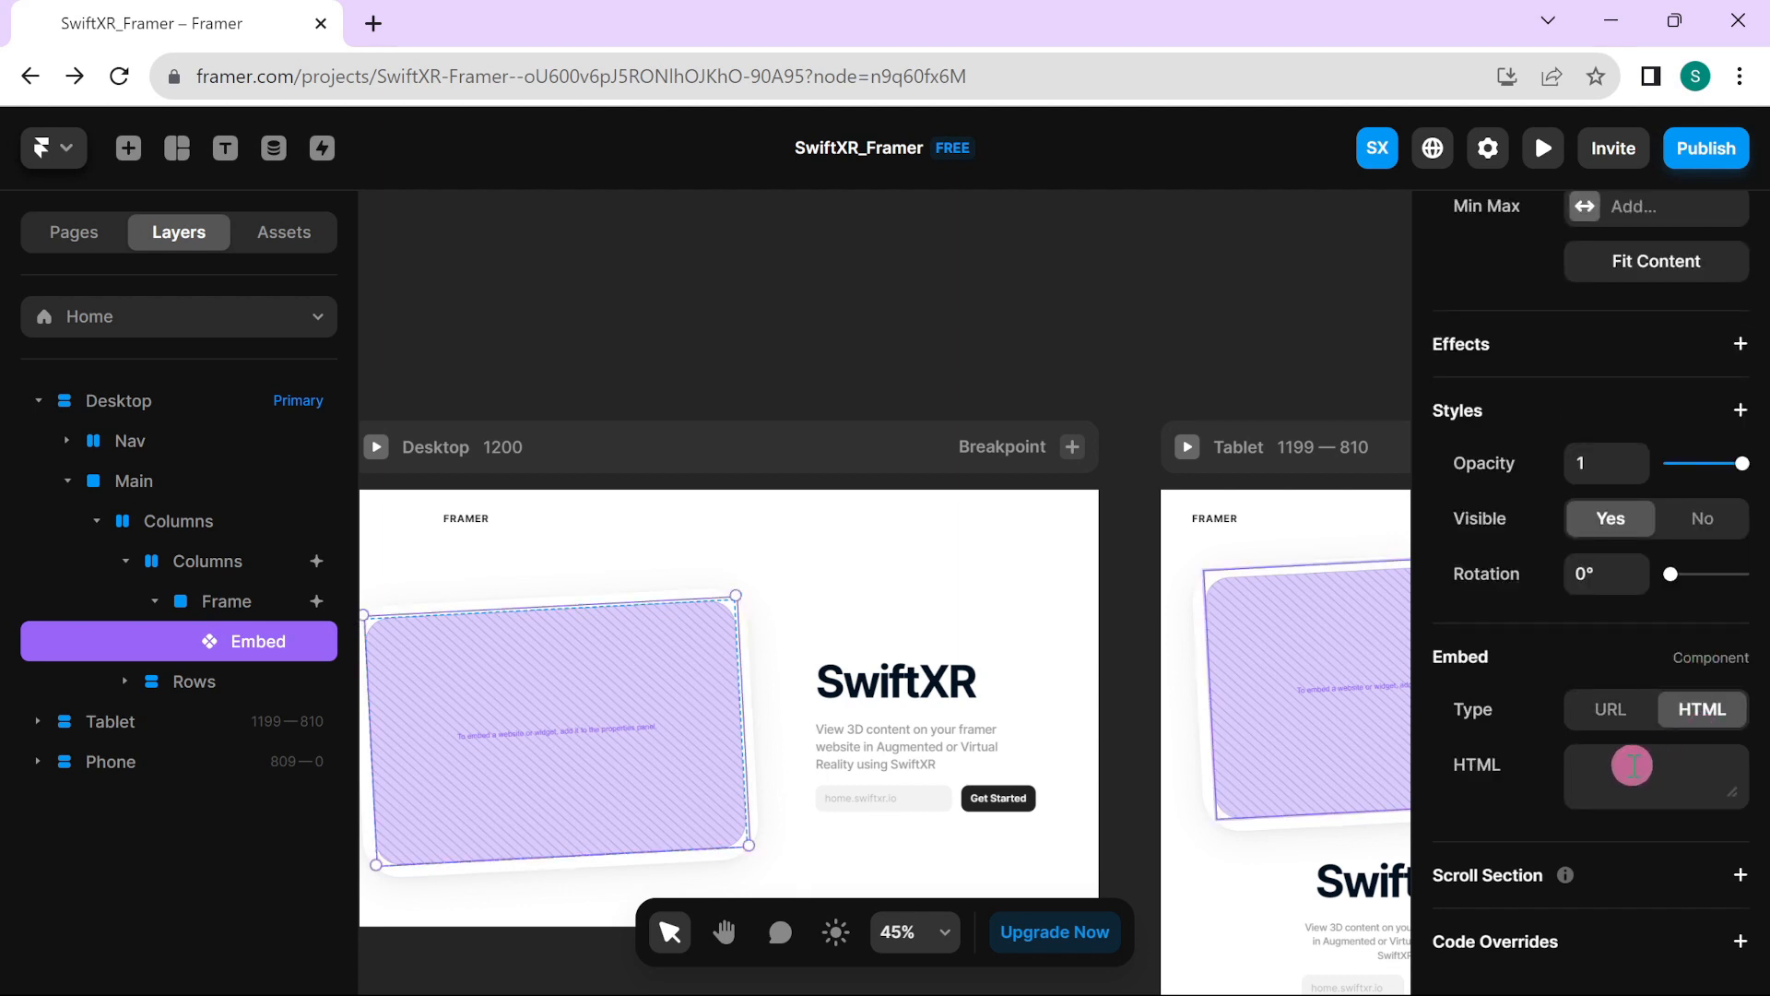
pyautogui.hotkey('ctrl', 'v')
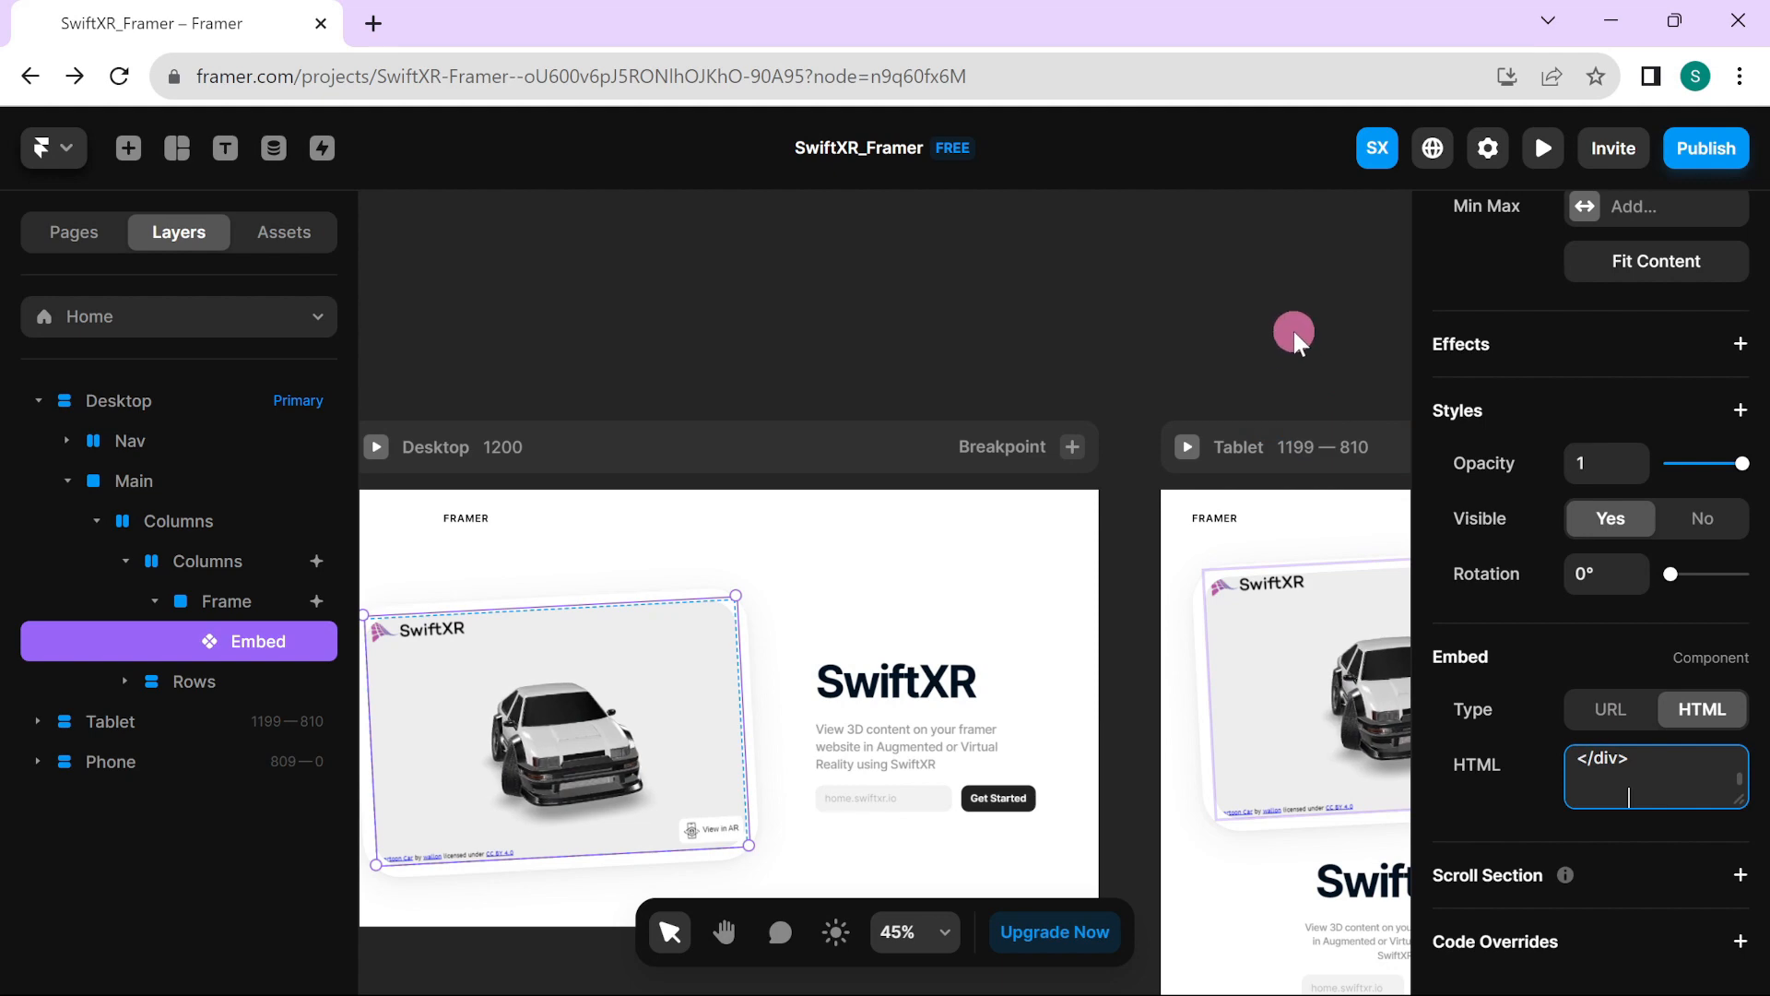
# - Preview the page live and rotate the cartoon car to a three-quarter view
pyautogui.click(1543, 148)
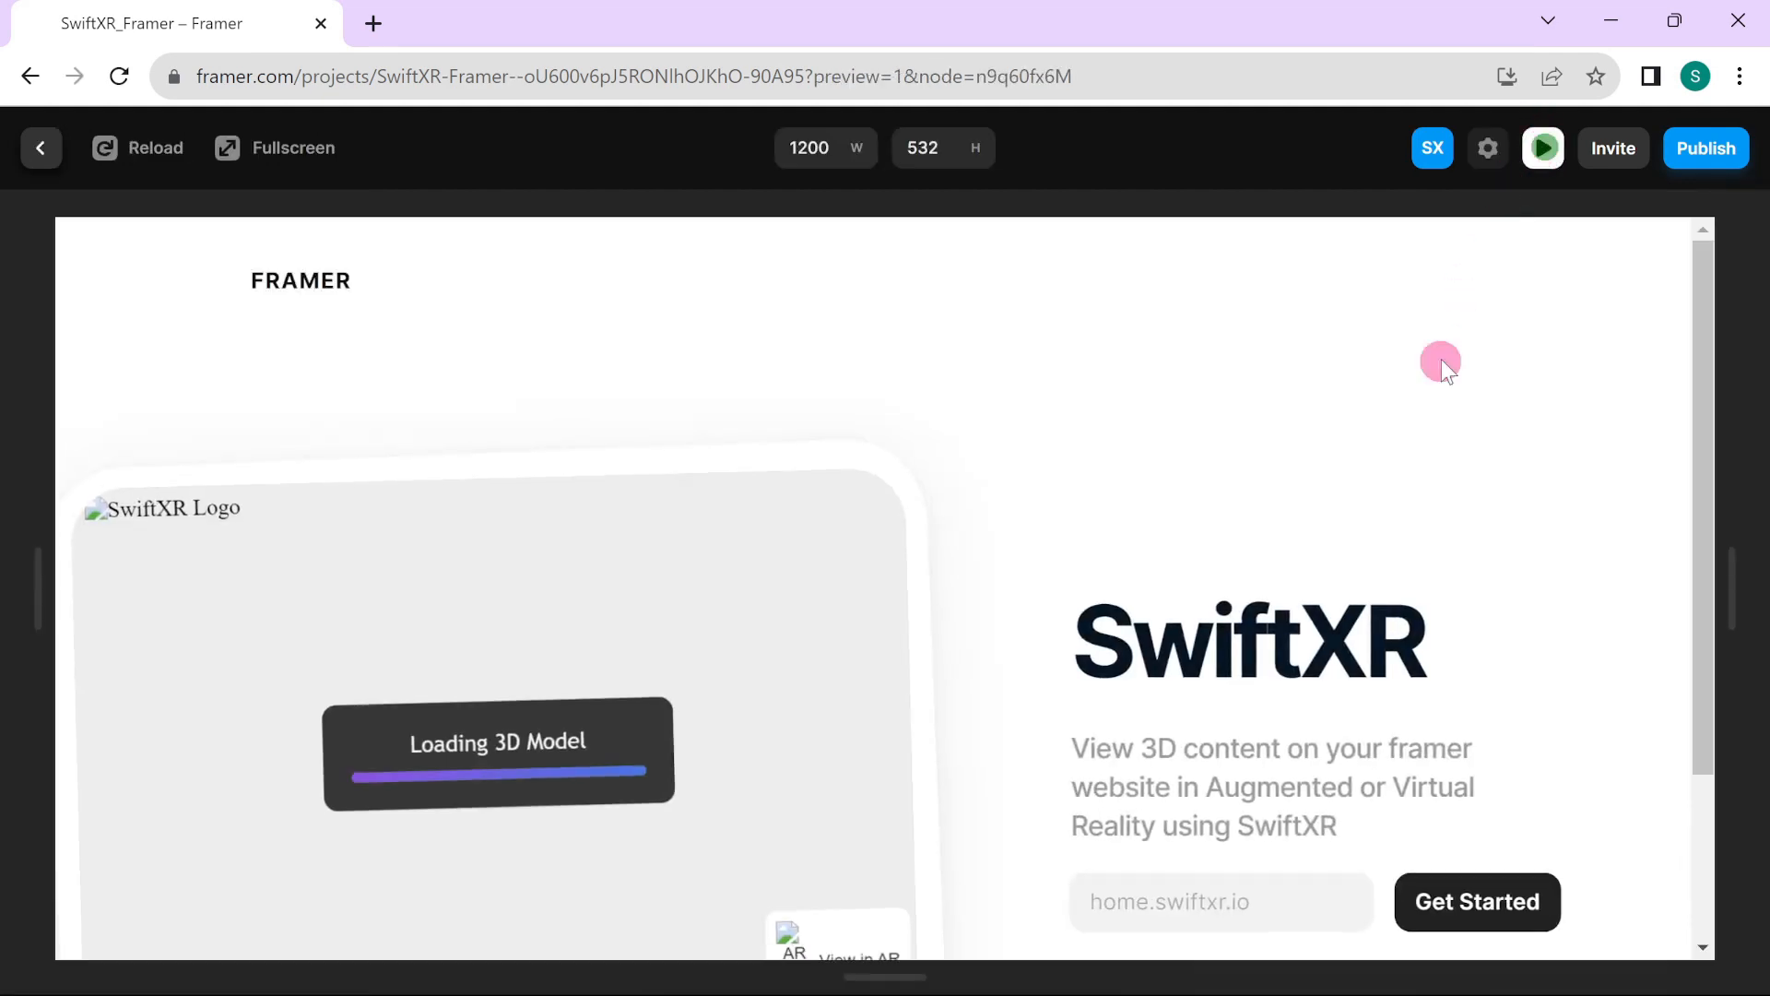
pyautogui.scroll(-1, 1225, 572)
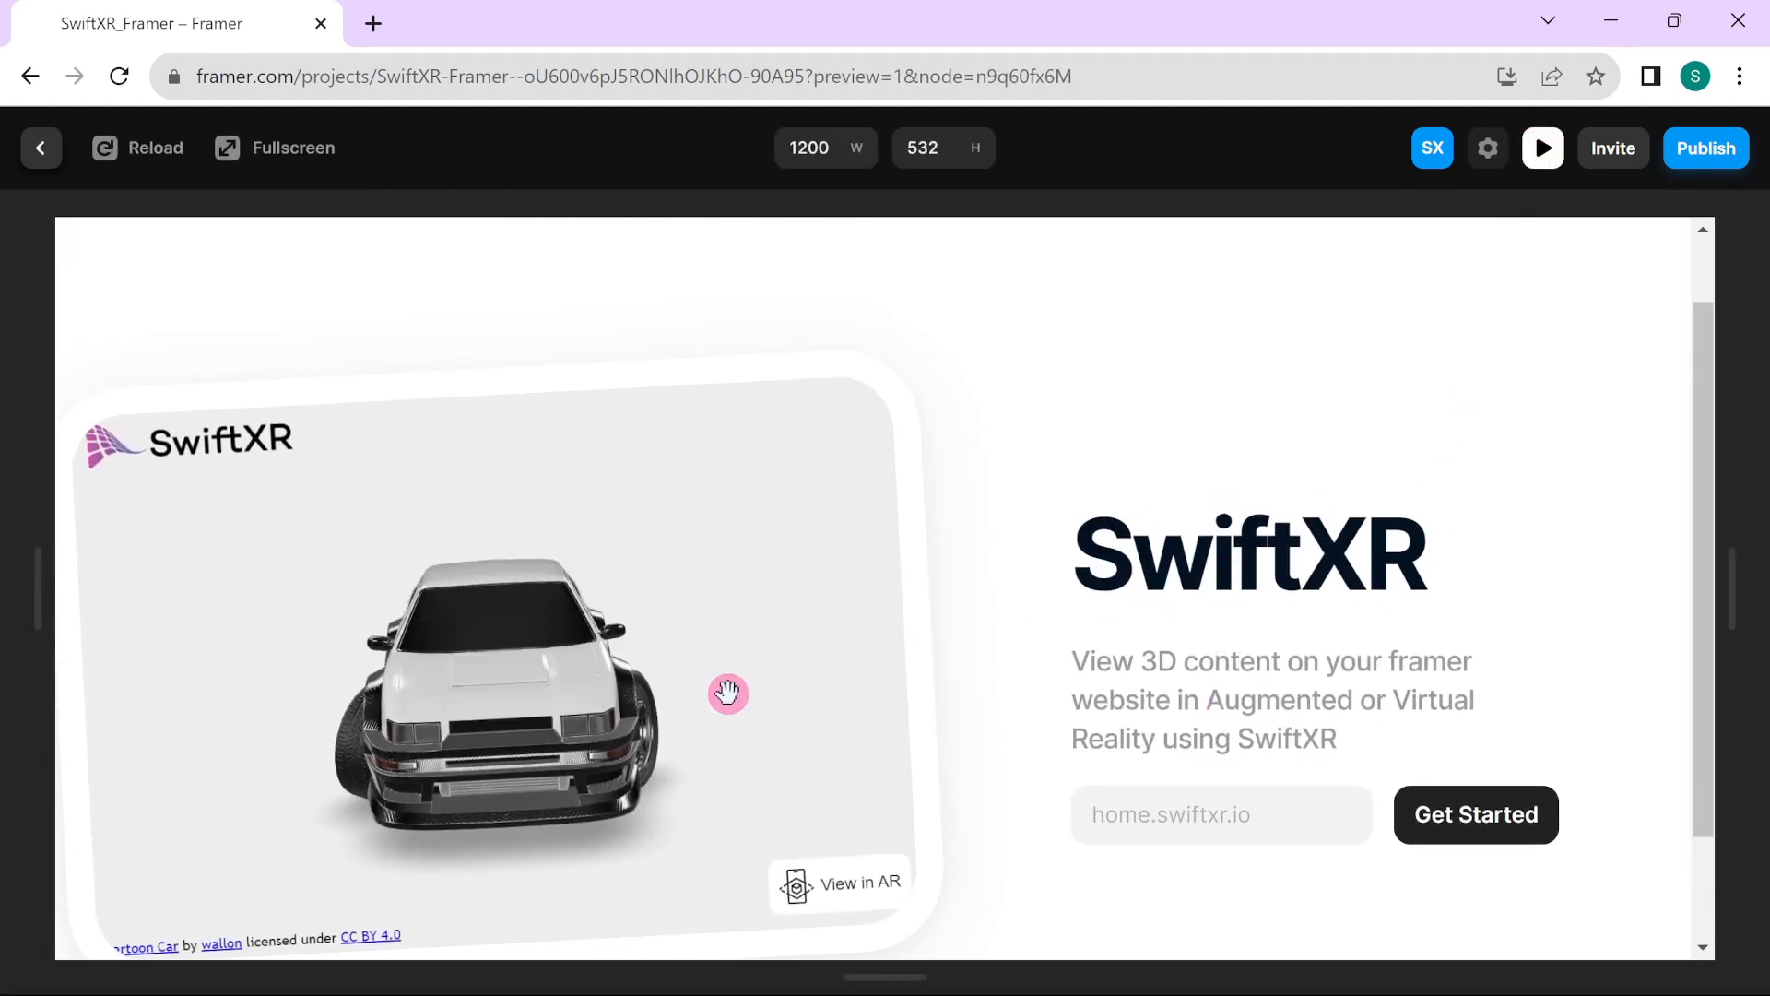
pyautogui.moveTo(728, 691); pyautogui.dragTo(666, 711)
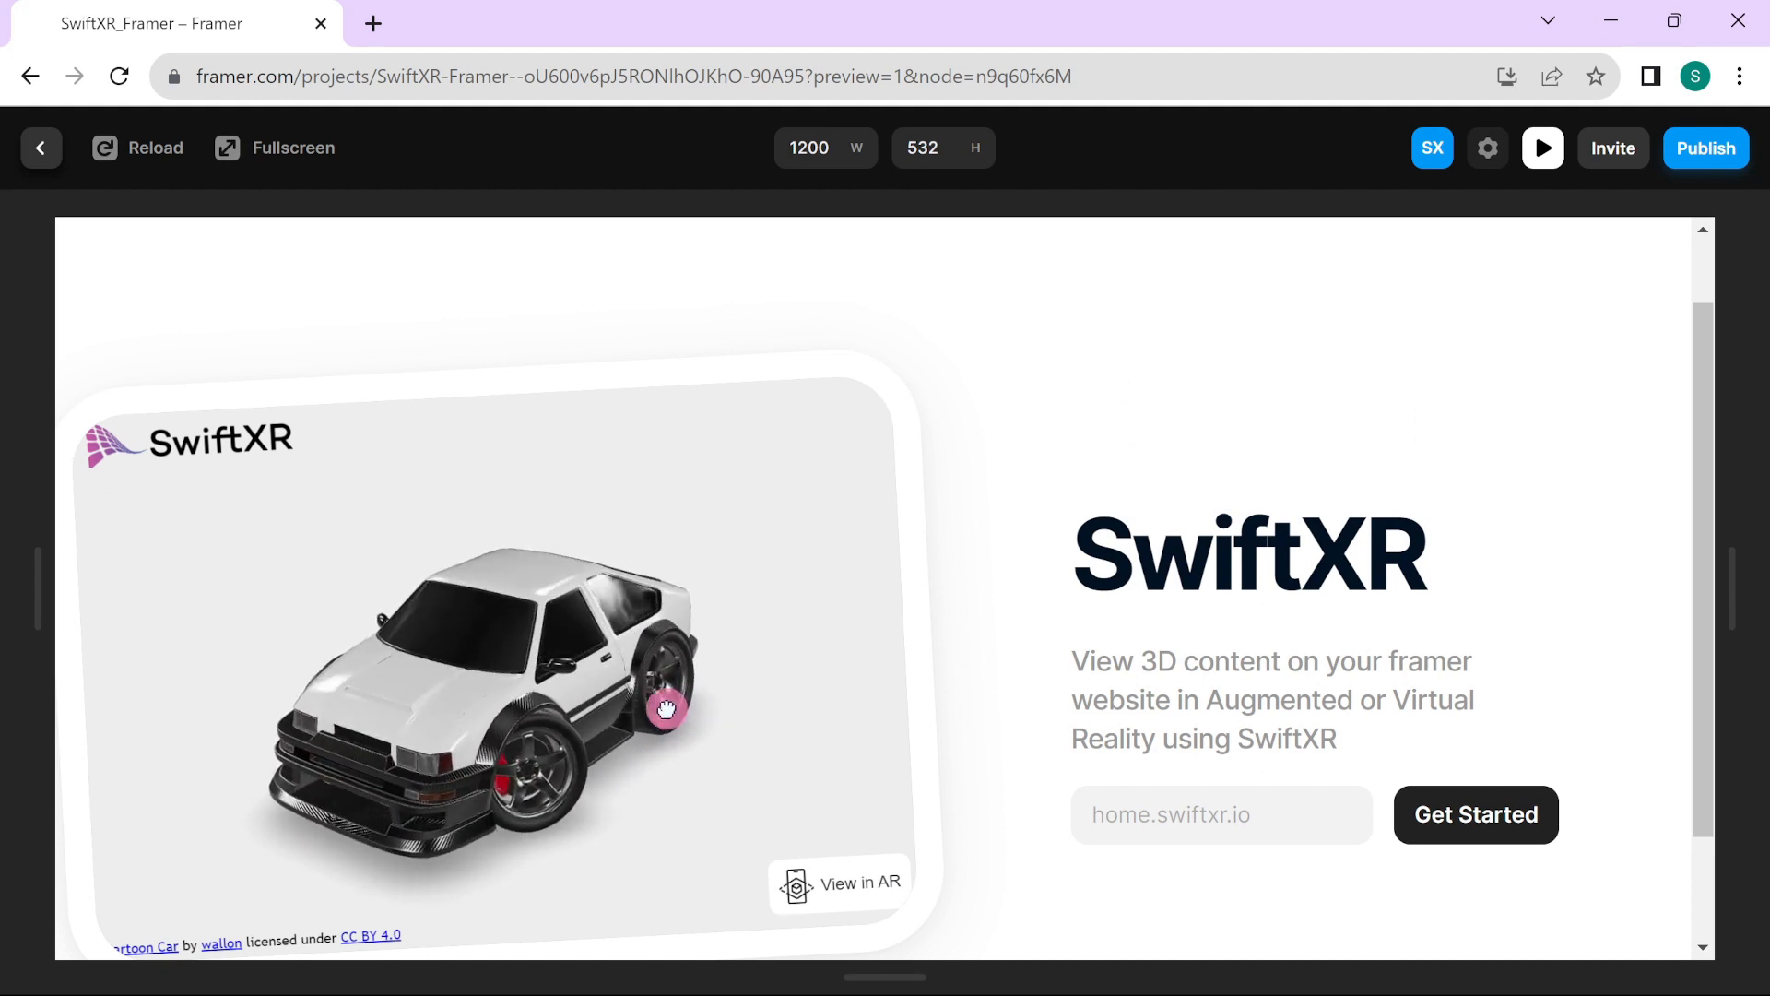